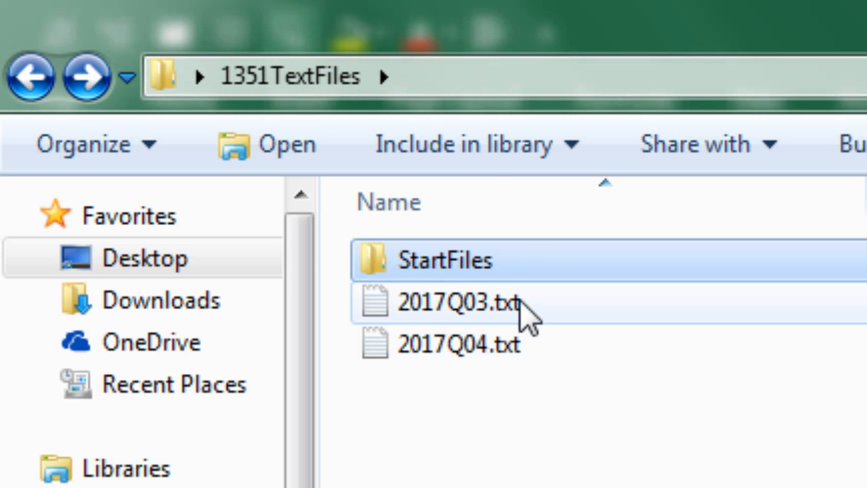
Open the StartFiles folder and examine the contents of 2017Q01.txt, closing the file when done
double_click(481, 267)
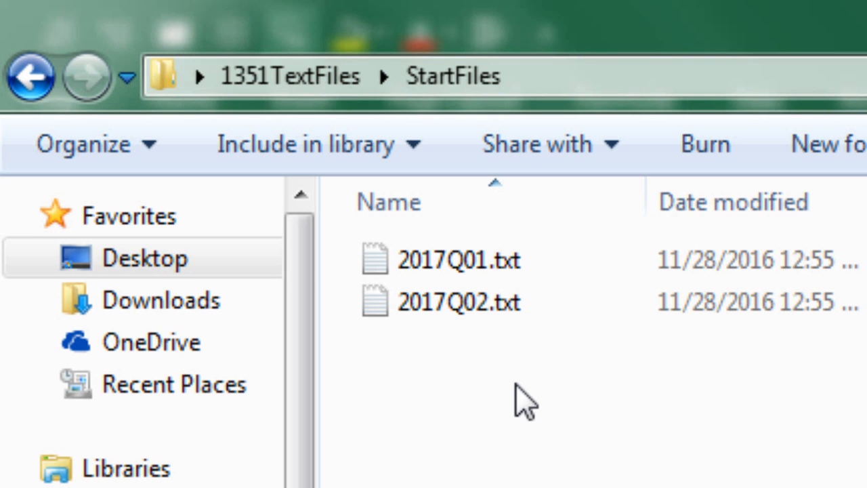
double_click(467, 271)
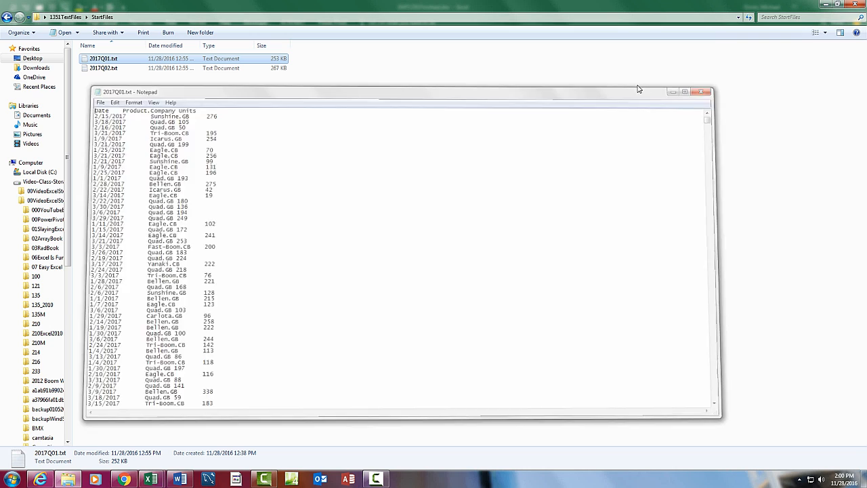
key(alt+F4)
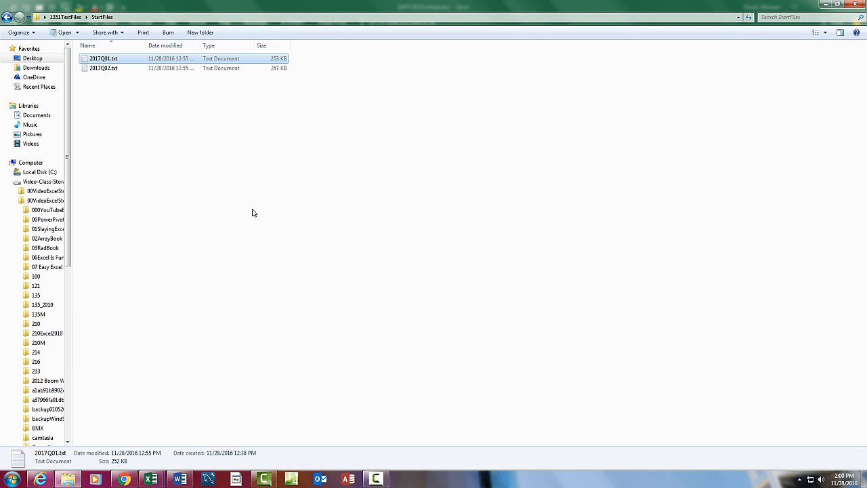
Switch to the EMT1351Start.xlsx workbook in Excel and select cell D1 on the Prices sheet
click(151, 479)
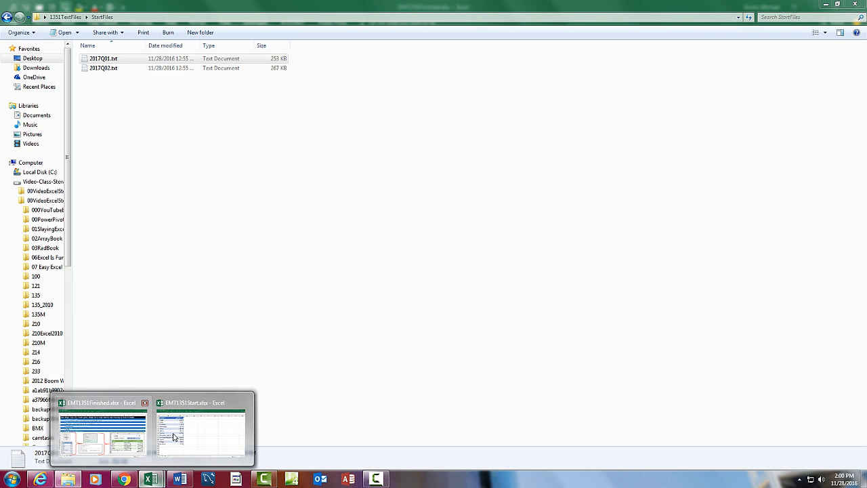
click(180, 436)
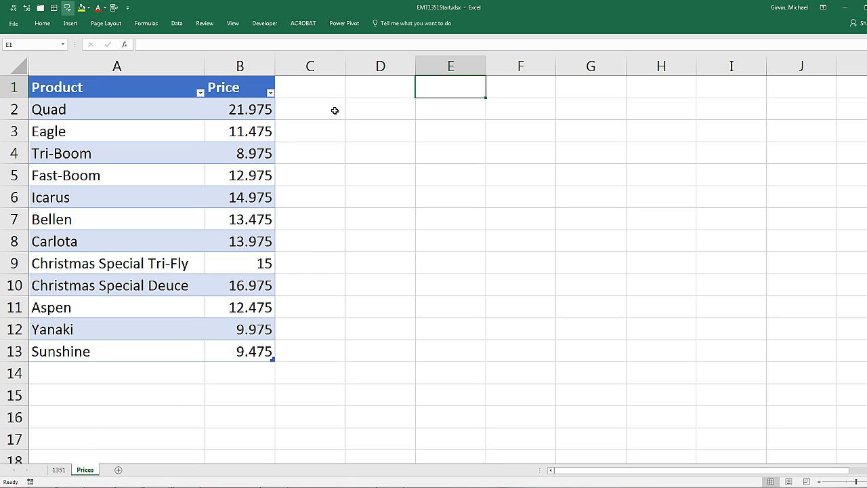
click(373, 88)
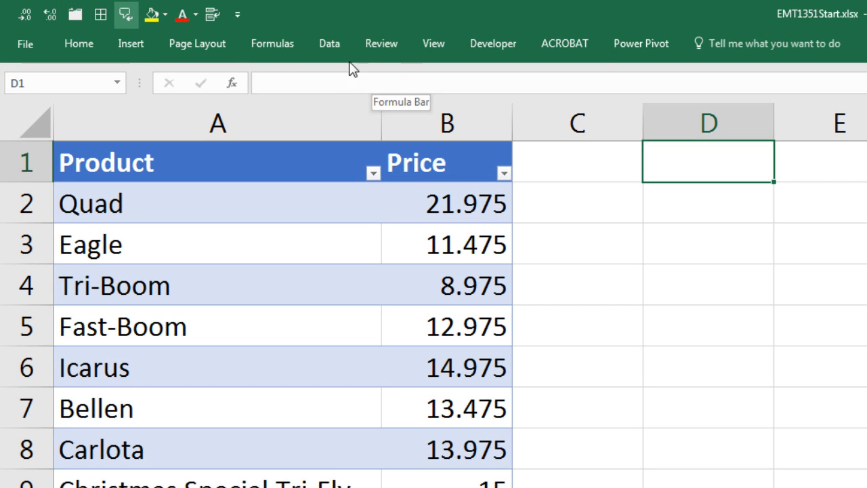
Create a new query from the desktop folder 1351TextFiles\StartFiles and open it for editing in the Query Editor
click(338, 47)
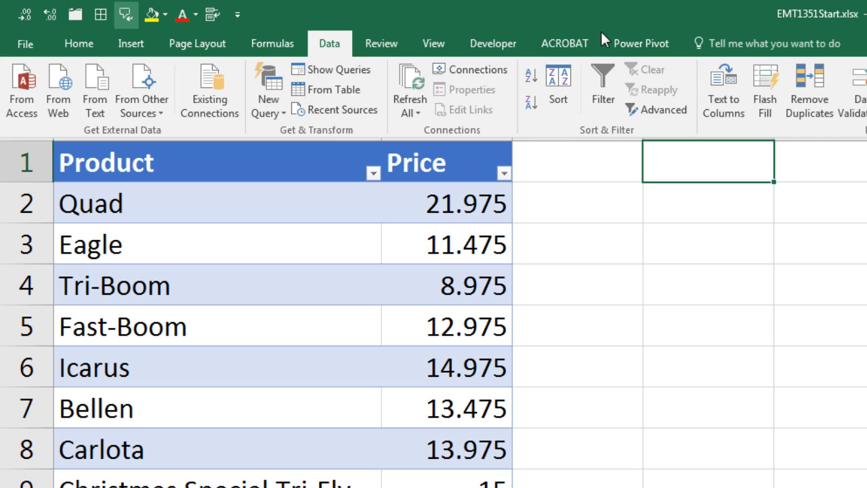
click(282, 111)
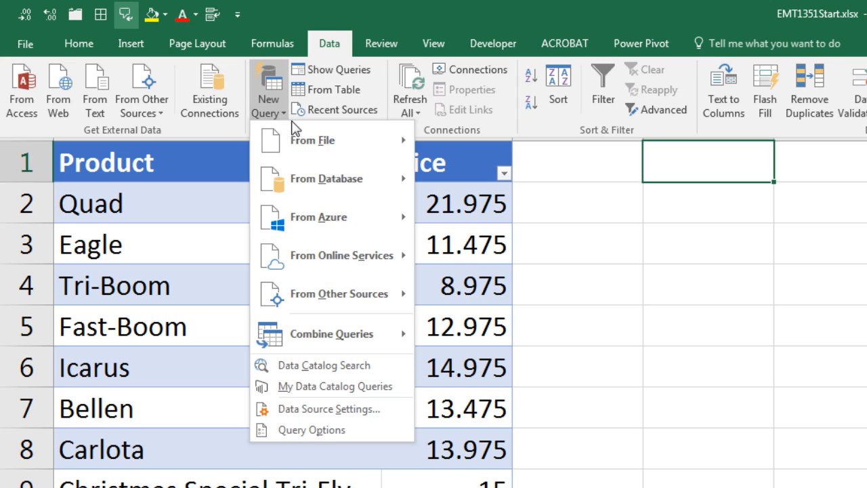
mouse_move(301, 140)
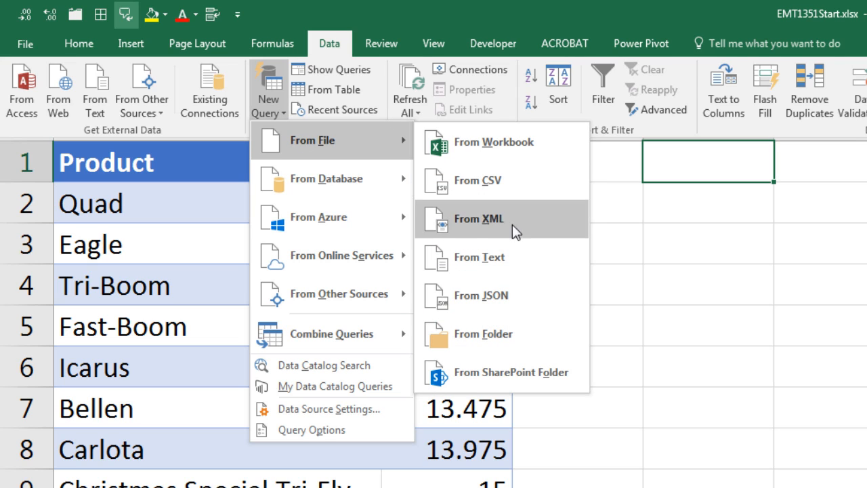
click(481, 340)
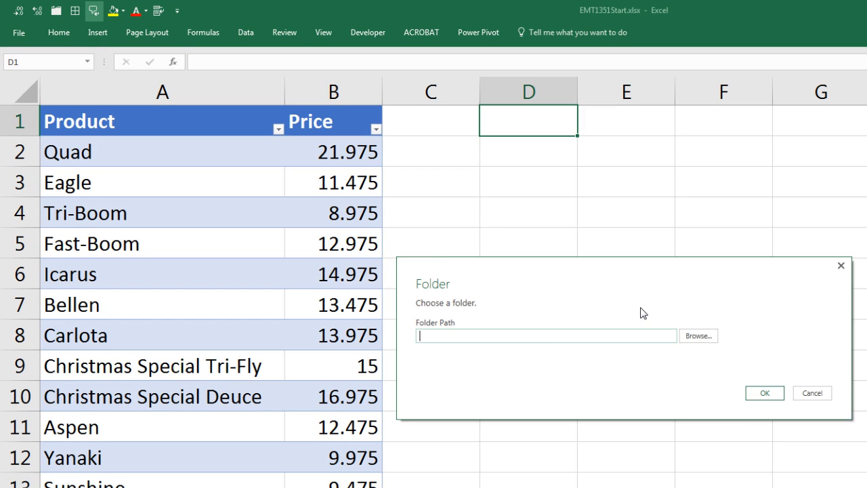
click(698, 336)
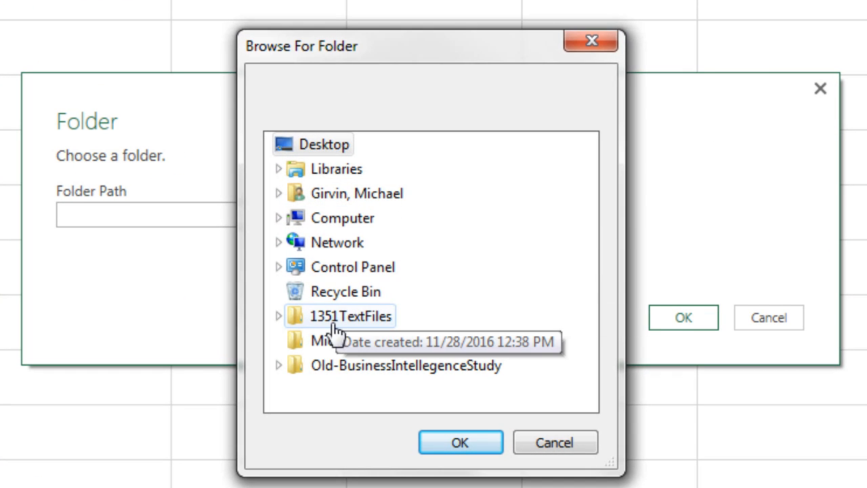
click(278, 317)
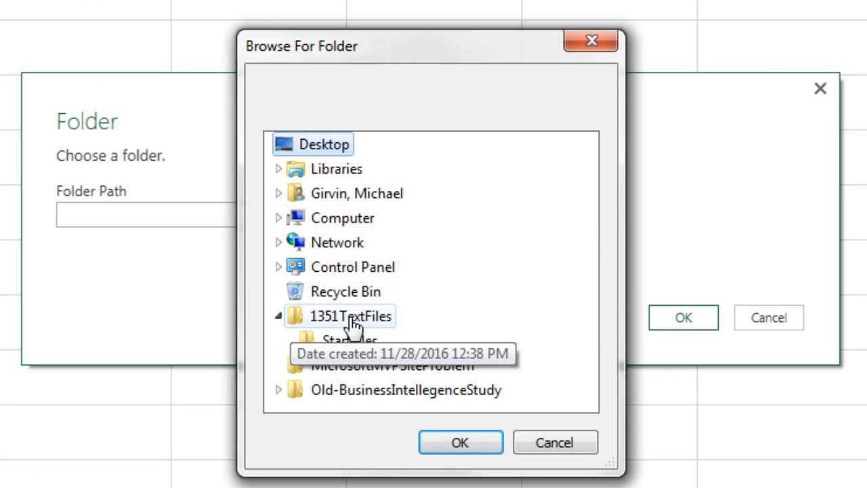
click(330, 327)
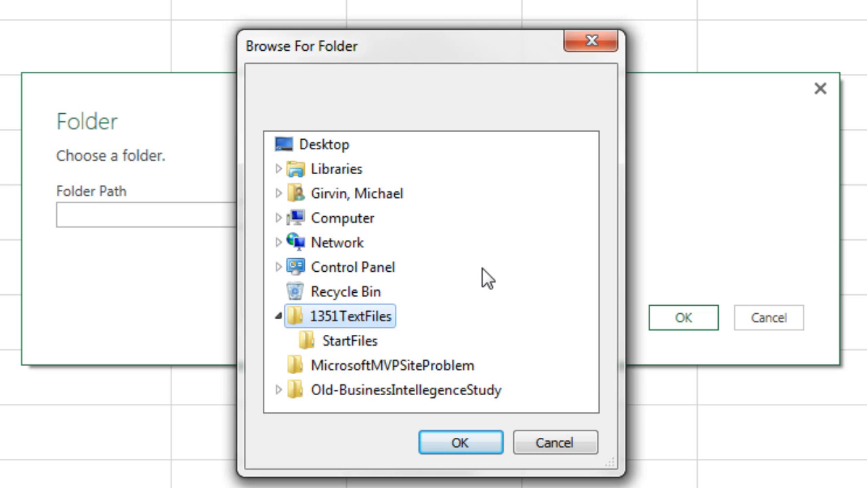
click(350, 346)
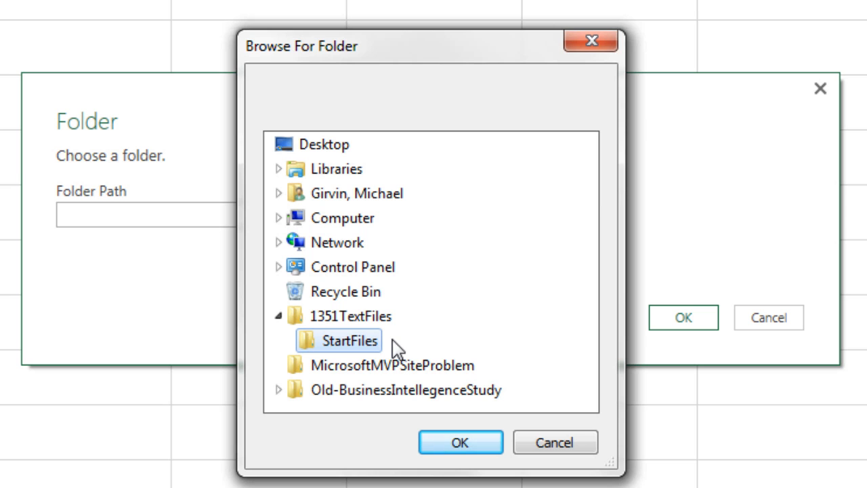
click(466, 447)
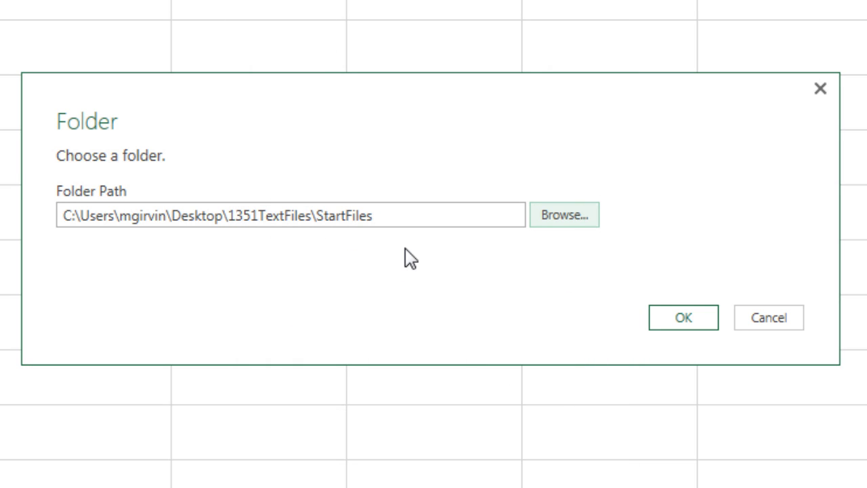
click(704, 319)
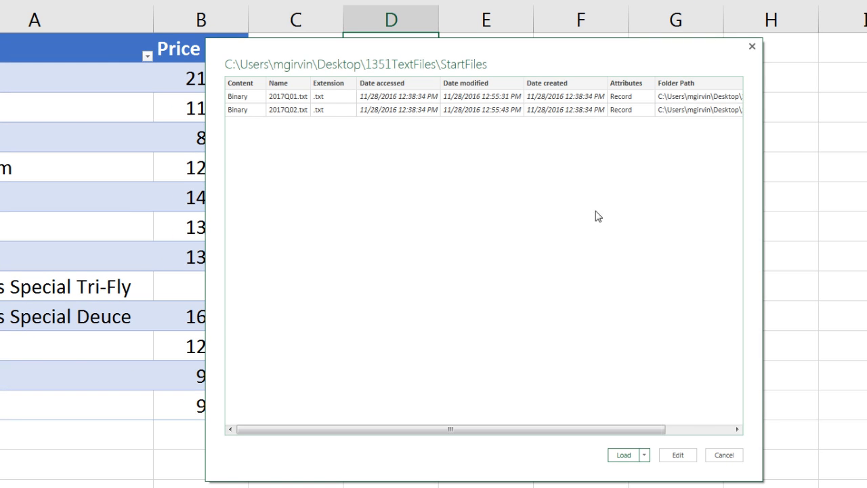
click(676, 455)
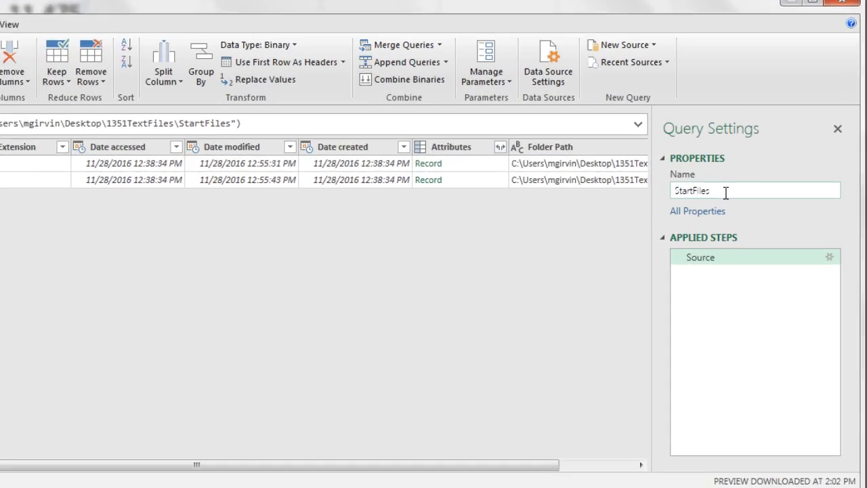
Rename the query as SourceTextFiles
double_click(725, 193)
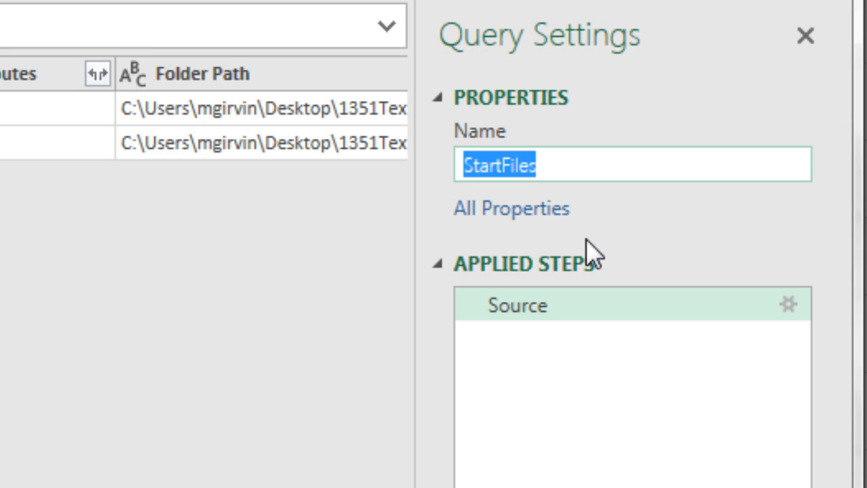
text(SourceTextFiles)
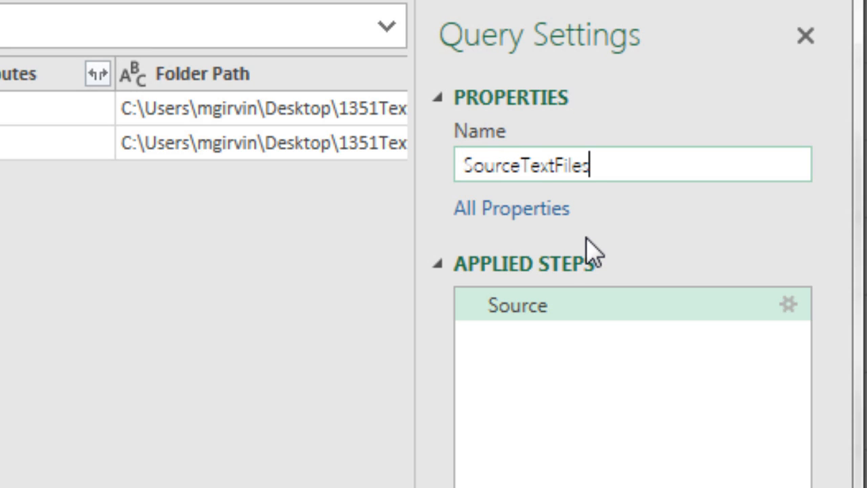
key(Return)
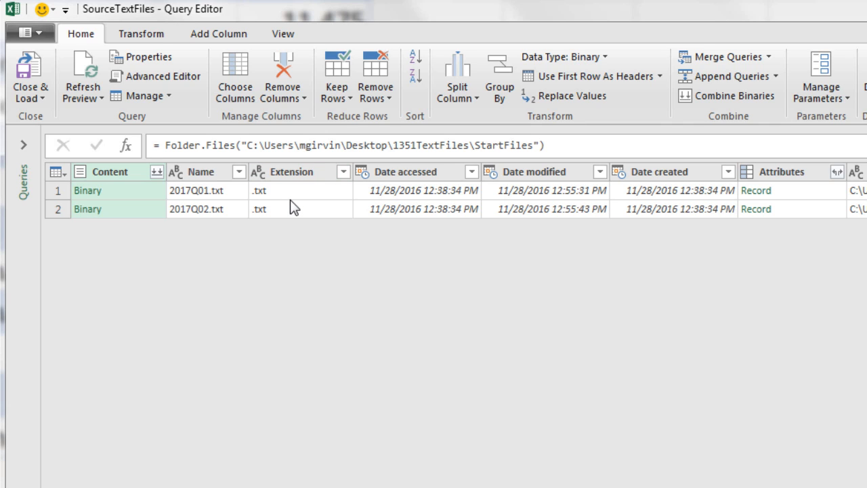
Transform the Extension column's text to lowercase
right_click(316, 174)
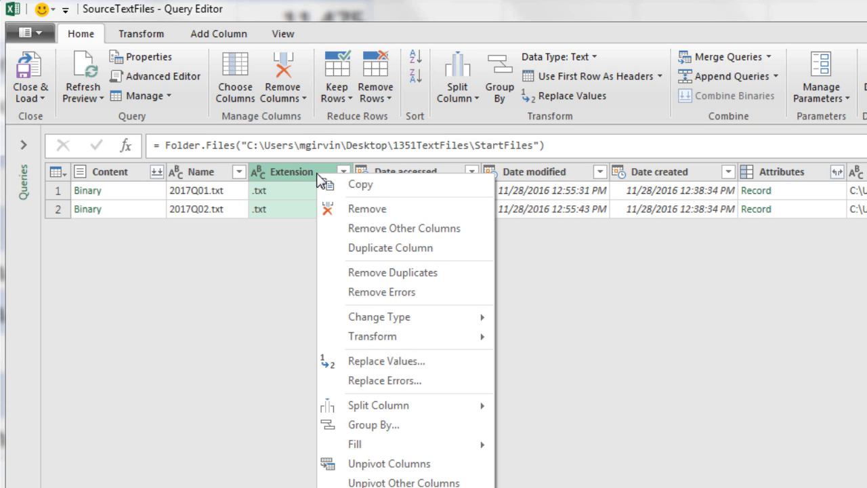
mouse_move(435, 339)
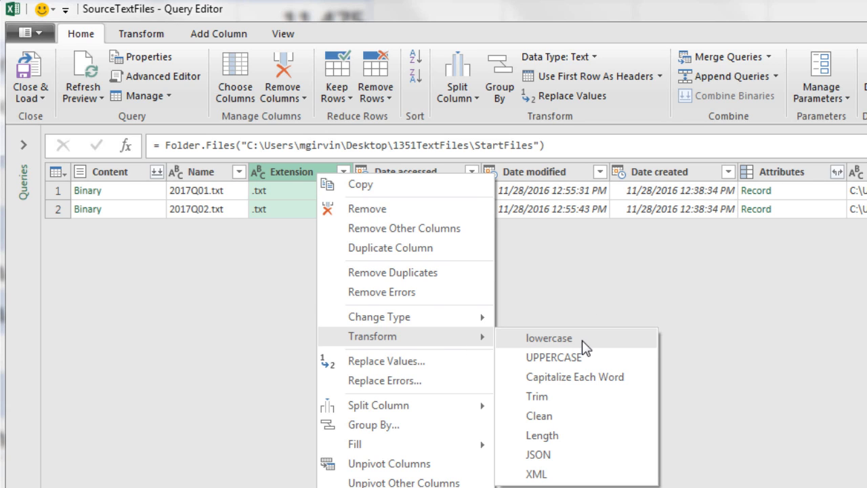
click(582, 343)
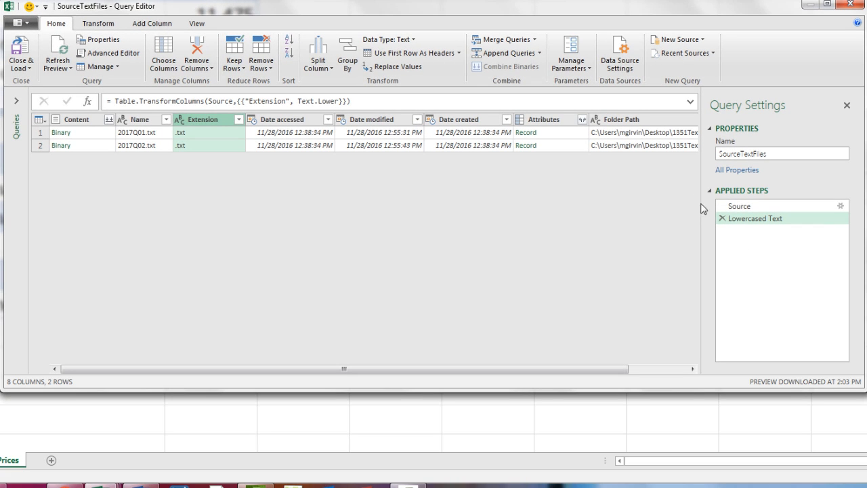
Filter the Extension column with a text filter that keeps only rows equal to .txt
click(238, 119)
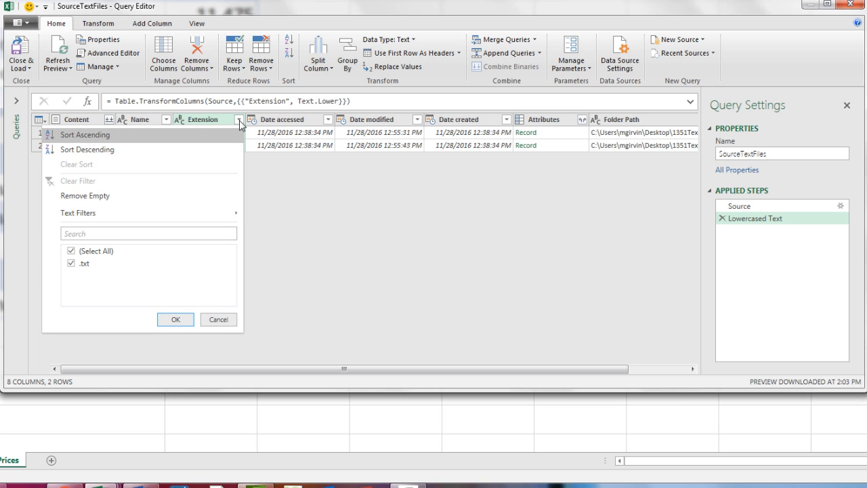
mouse_move(147, 214)
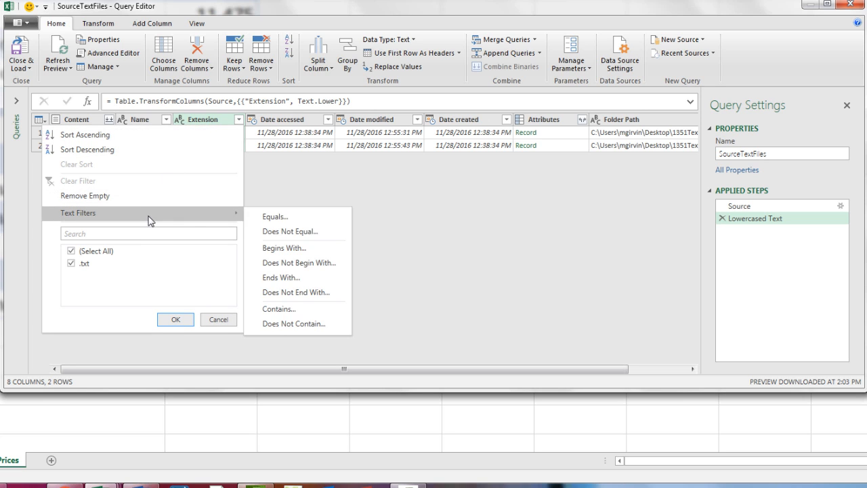
click(276, 219)
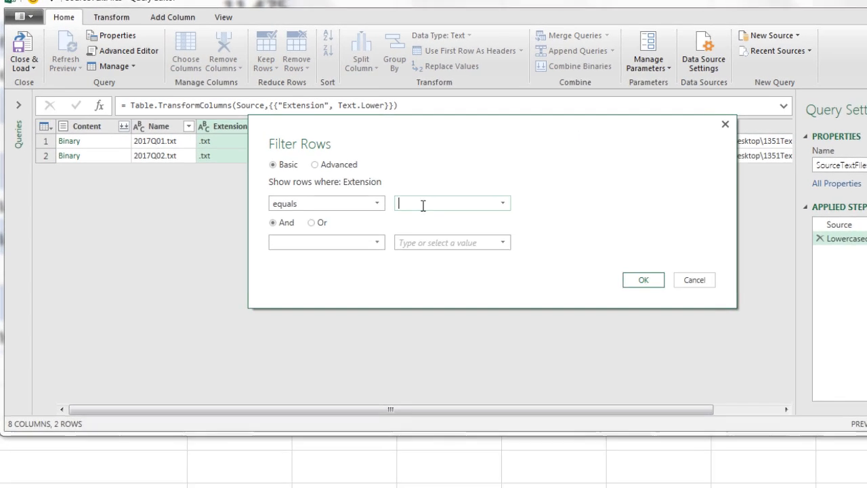
text(.txt)
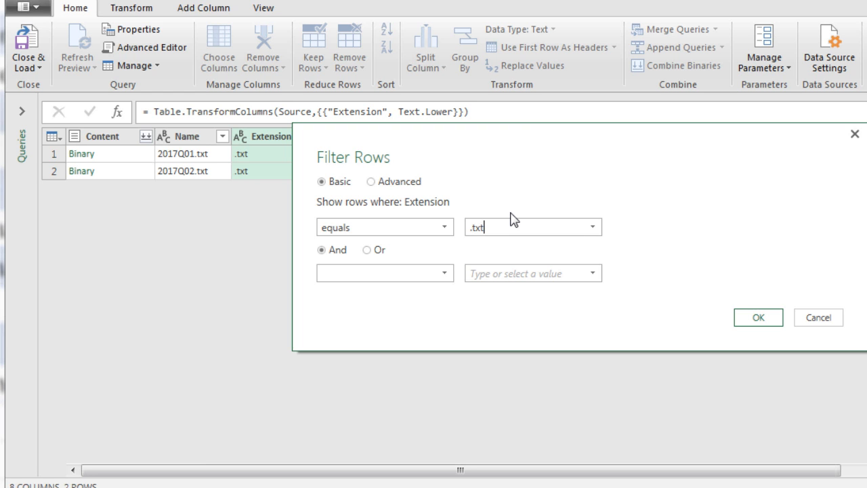
click(758, 319)
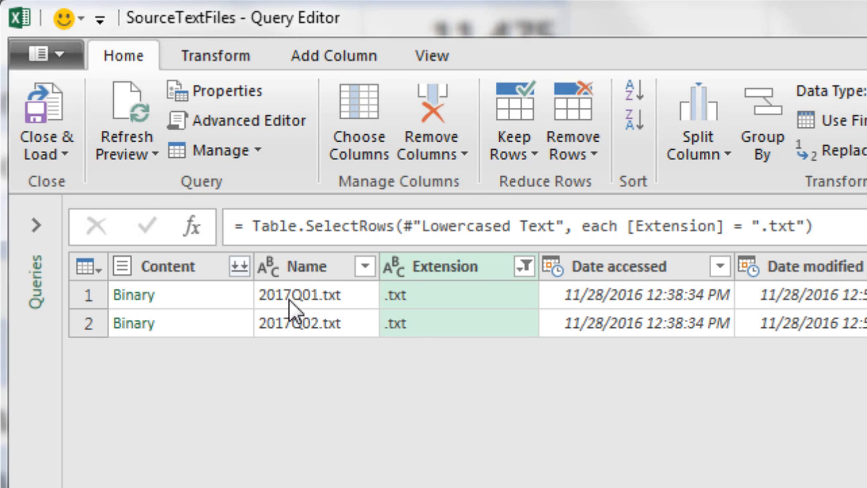
Combine the binary files in the Content column and review the applied steps from Combined Binaries through Changed Type
click(239, 267)
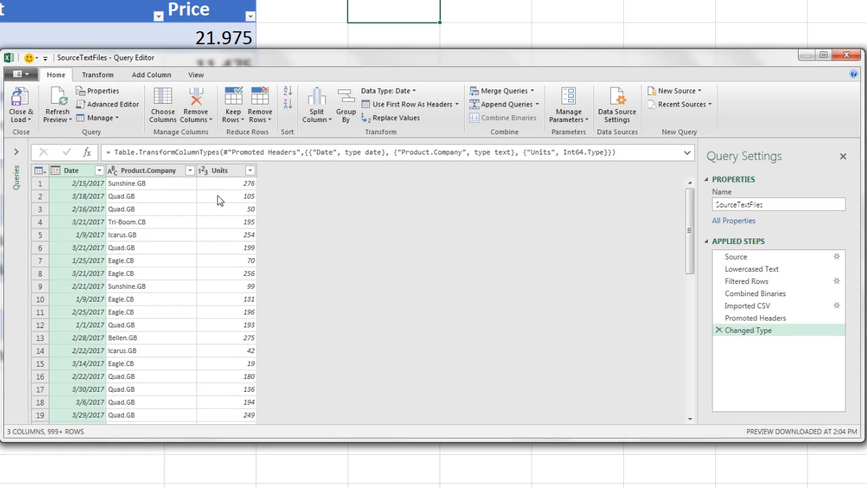
click(752, 294)
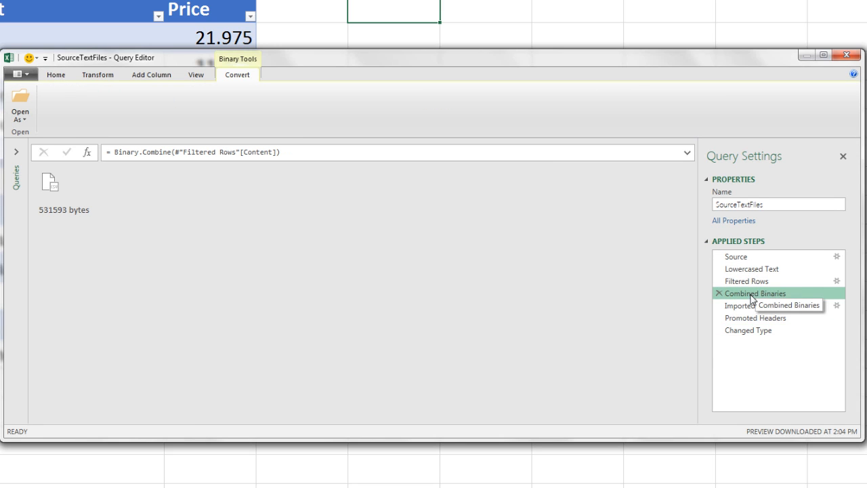
click(752, 307)
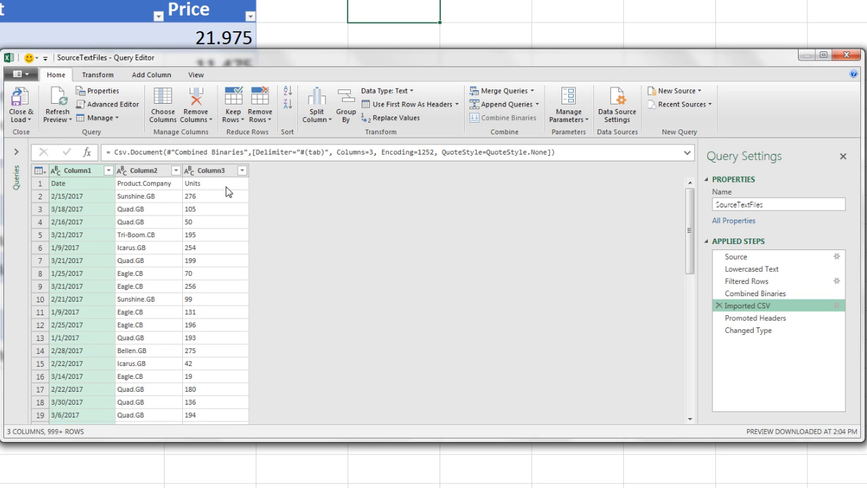
click(742, 318)
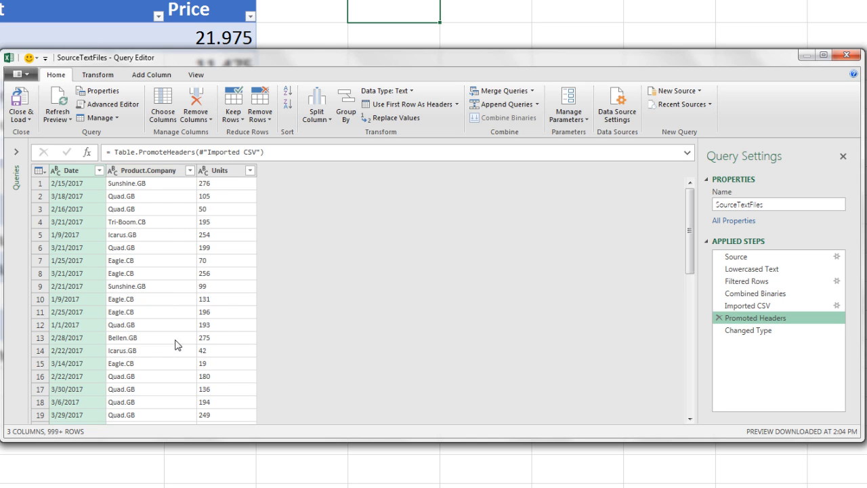
click(735, 330)
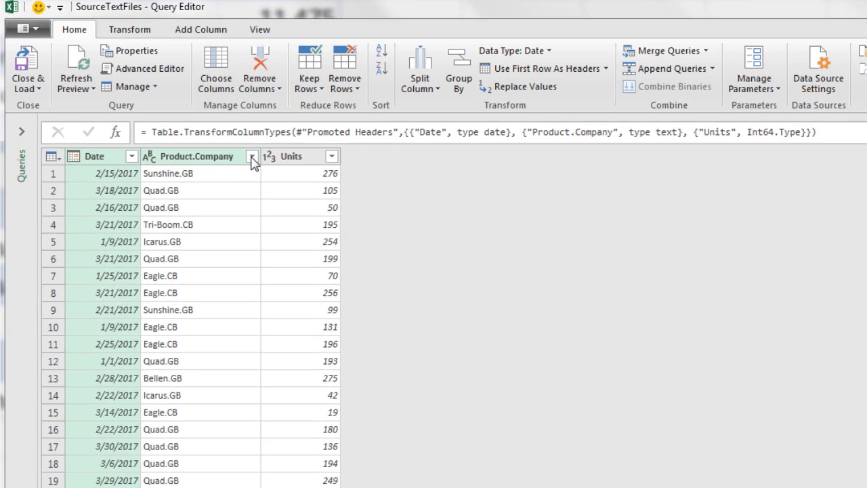
Load the full value list of the Product.Company column and filter out the rows equal to Product.Company
click(356, 220)
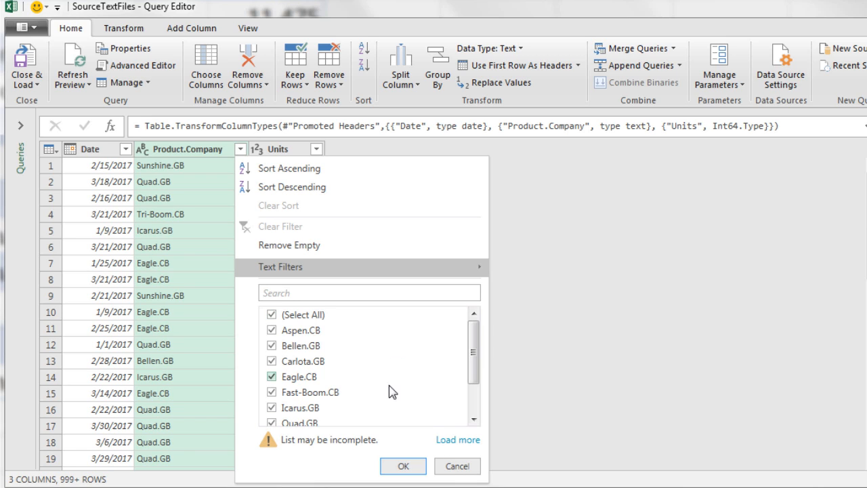
click(457, 440)
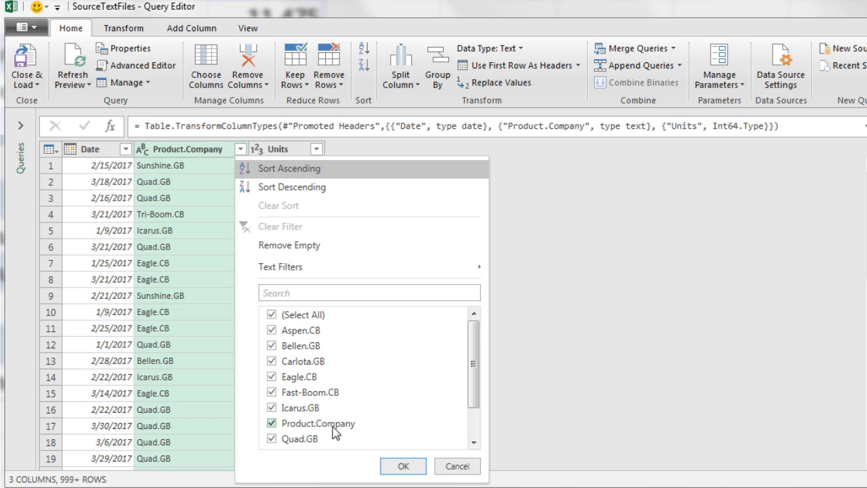
click(281, 427)
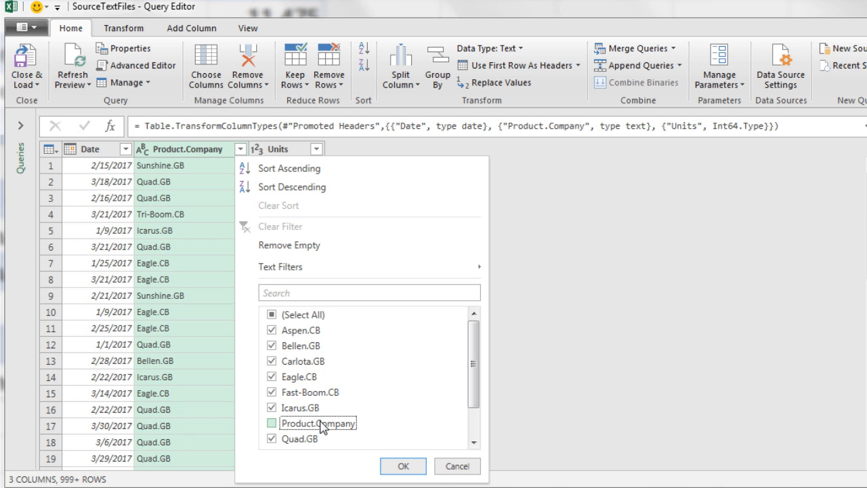
click(403, 464)
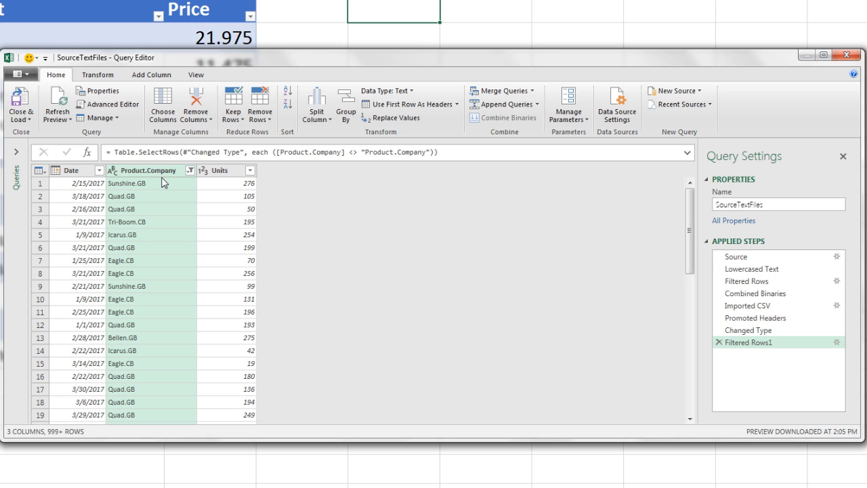
Split the Product.Company column by a custom period (.) delimiter at each occurrence
click(329, 123)
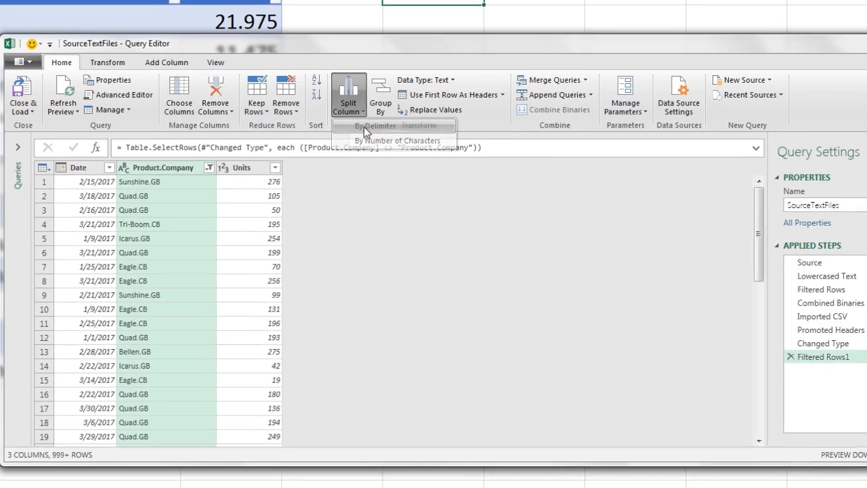
click(332, 134)
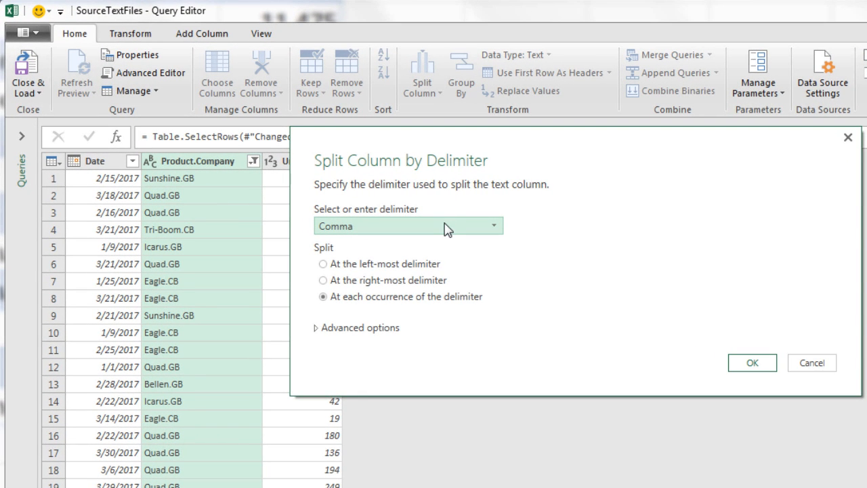
click(447, 228)
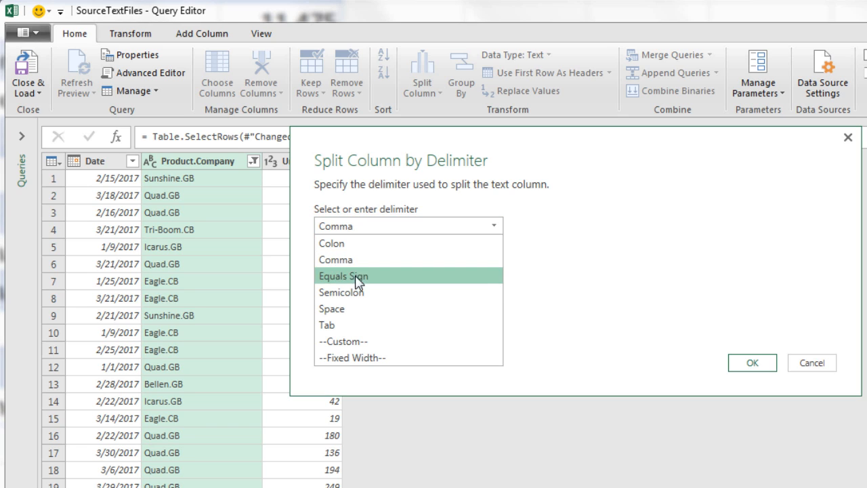
click(359, 347)
click(343, 252)
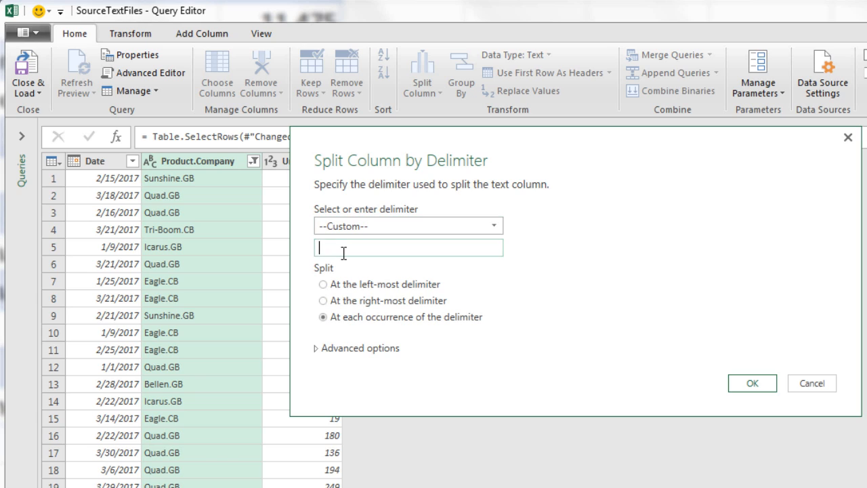
text(.)
click(763, 388)
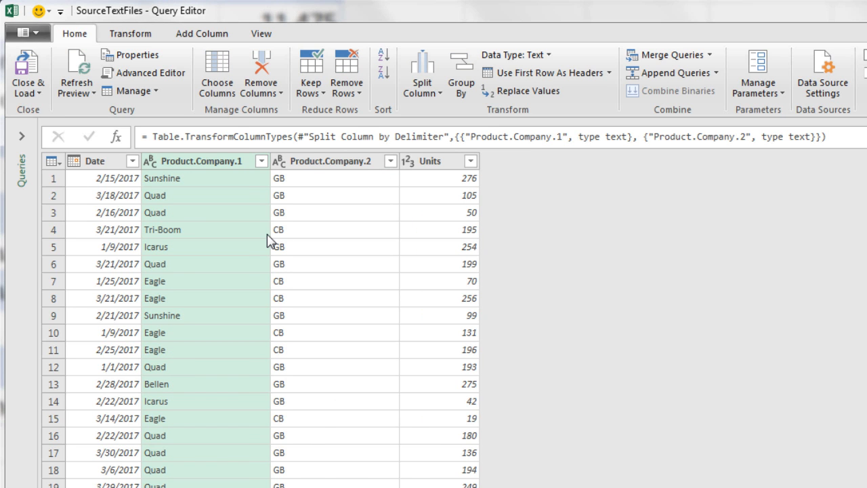
Rename the Product.Company.1 column as Product
double_click(192, 162)
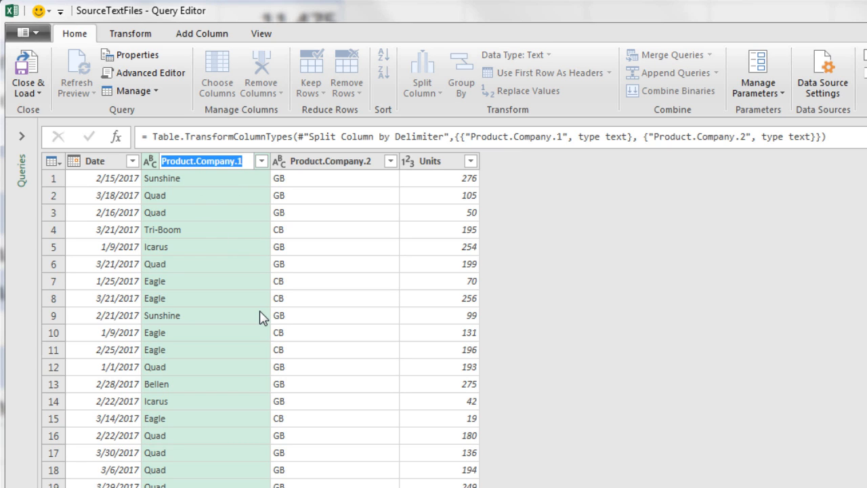
text(Produc)
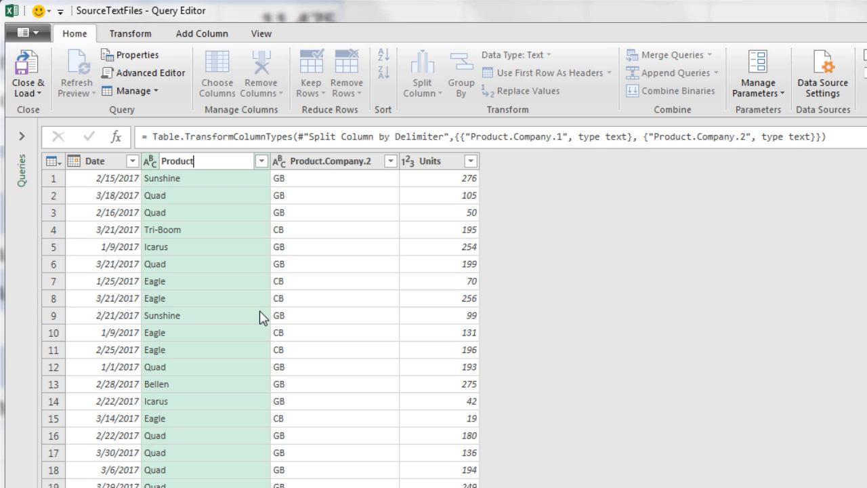
text(t)
key(Return)
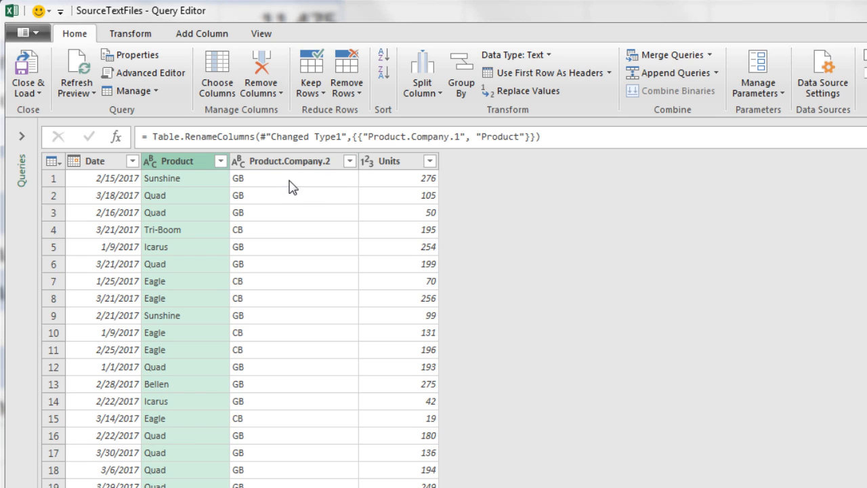
Start a new custom column named Company and begin editing its formula
click(215, 35)
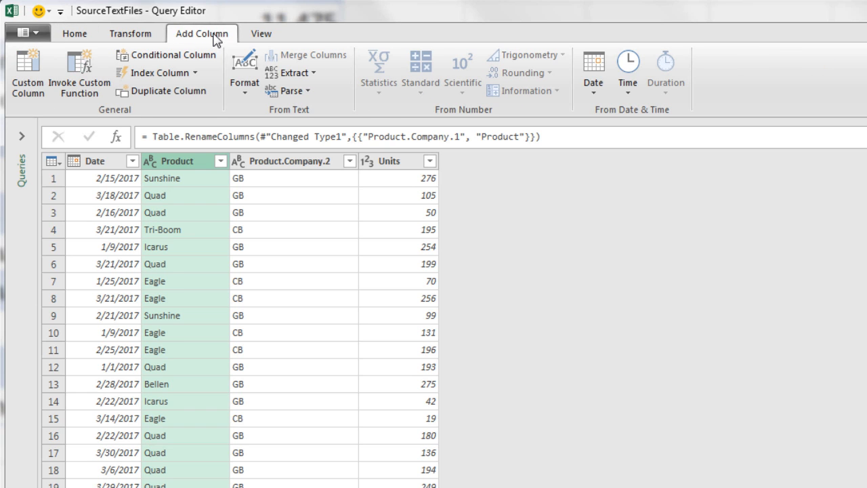
click(26, 89)
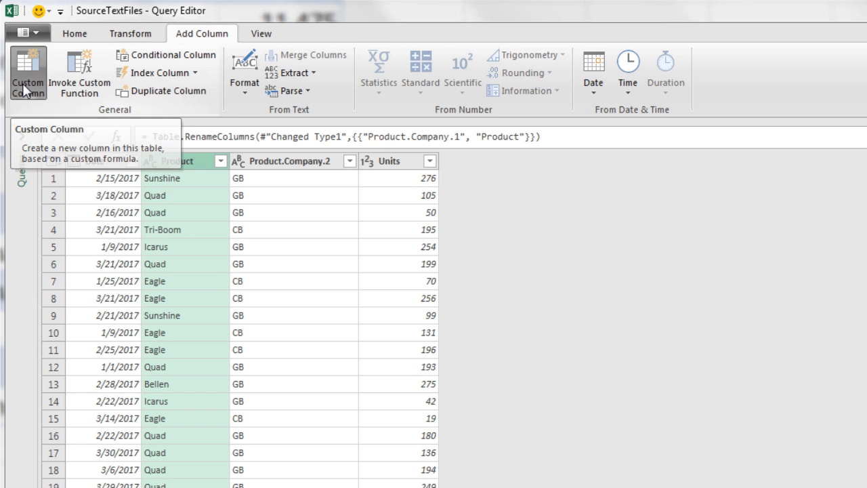
click(26, 89)
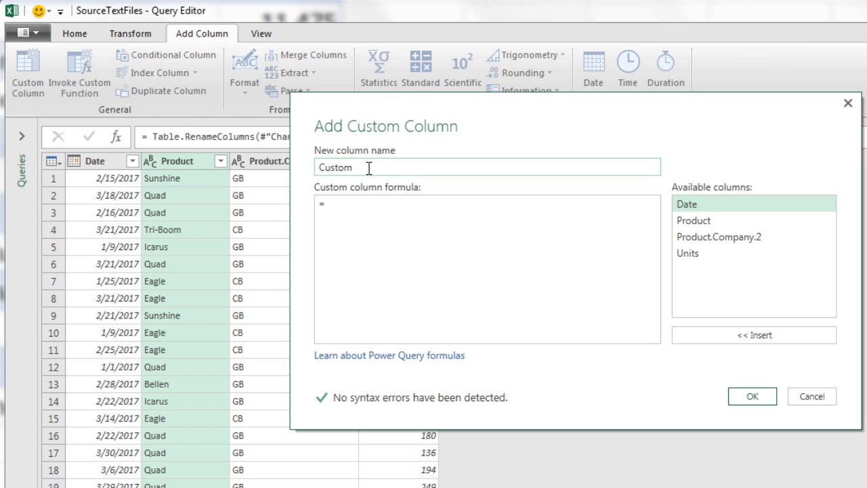
drag(370, 168, 289, 178)
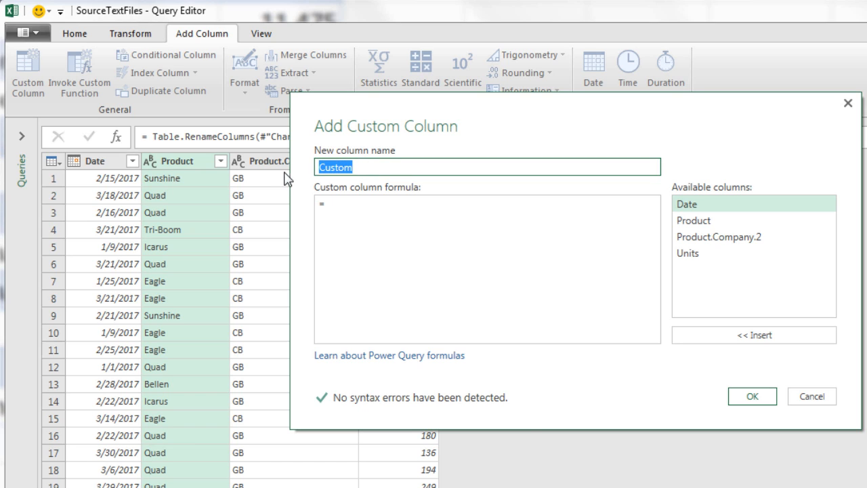
text(Company)
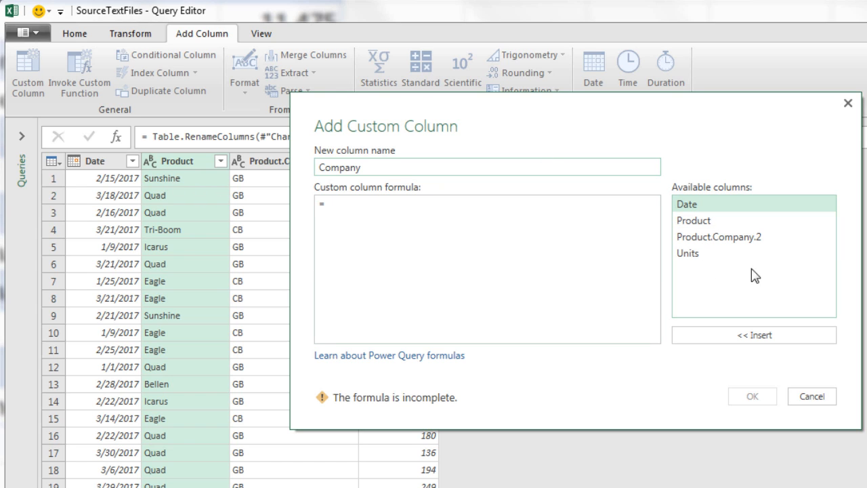
click(372, 214)
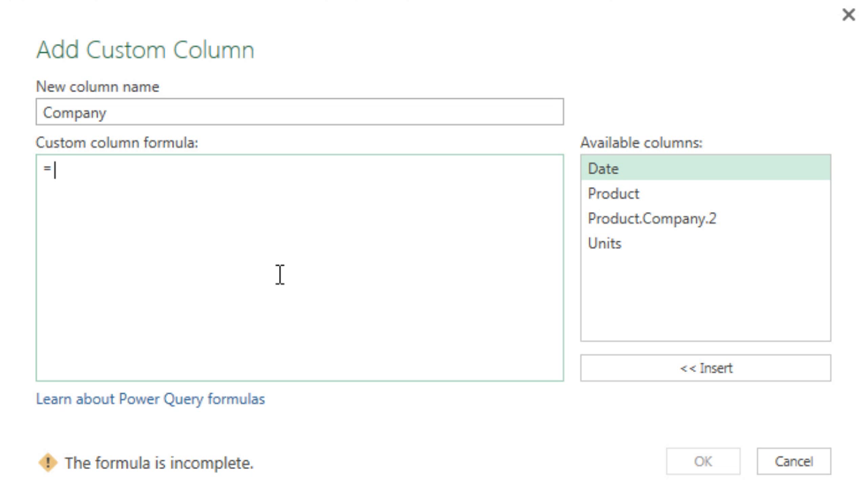
text(IF)
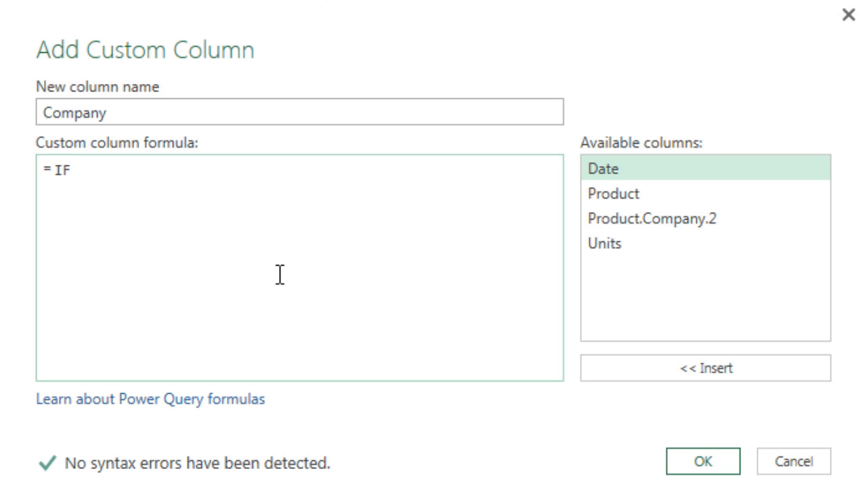
text(()
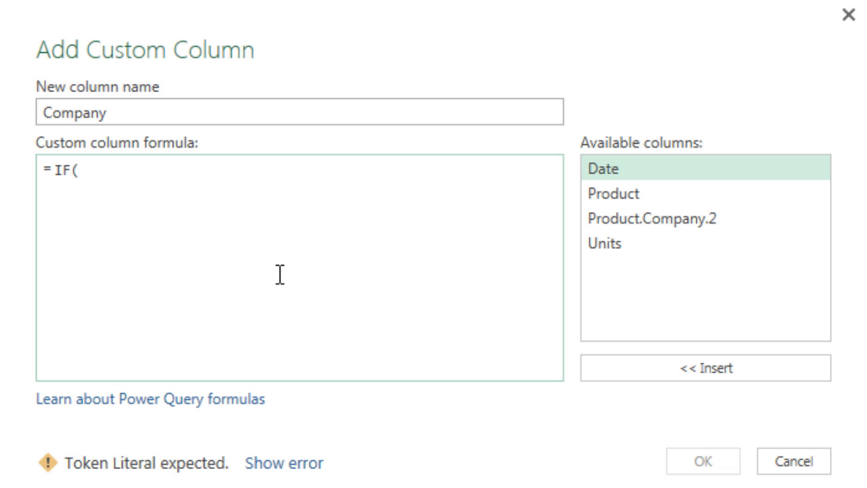
key(BackSpace)
key(BackSpace)
key(BackSpace)
Add the custom column with the formula if [Product.Company.2]="GB" then "Gel Boomerangs" else "Colorado Boomerangs"
text(if)
double_click(613, 220)
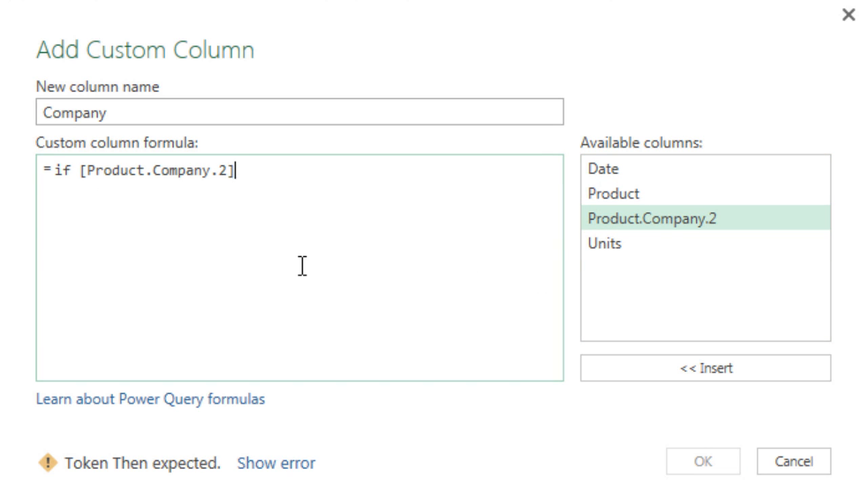
text(=)
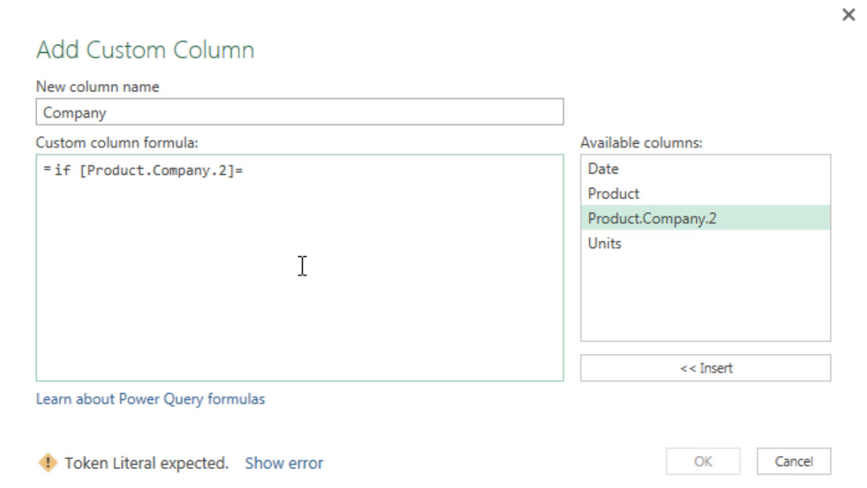
text("GB)
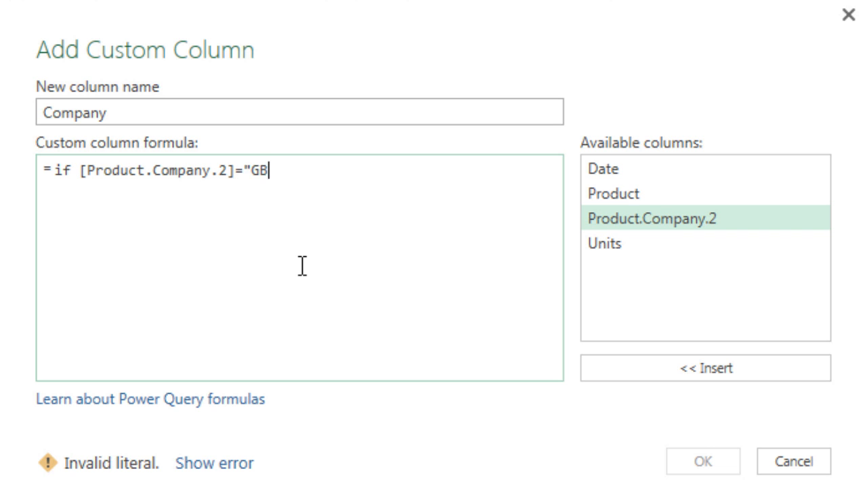
text(")
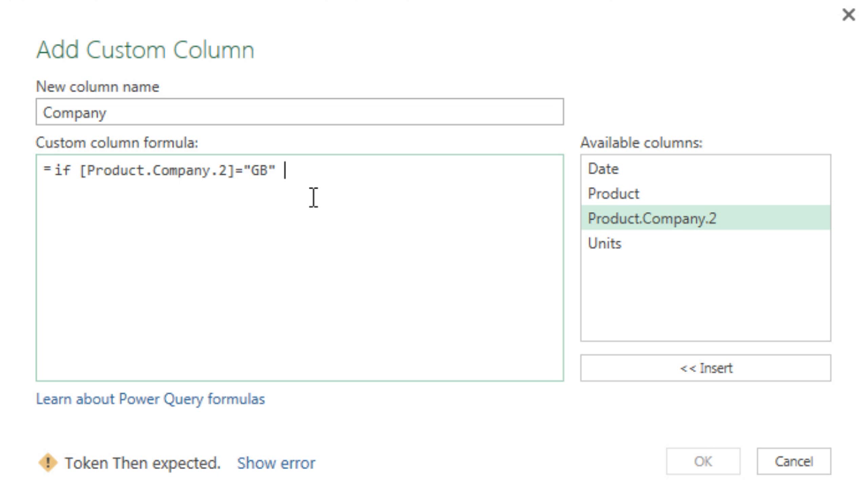
text( then)
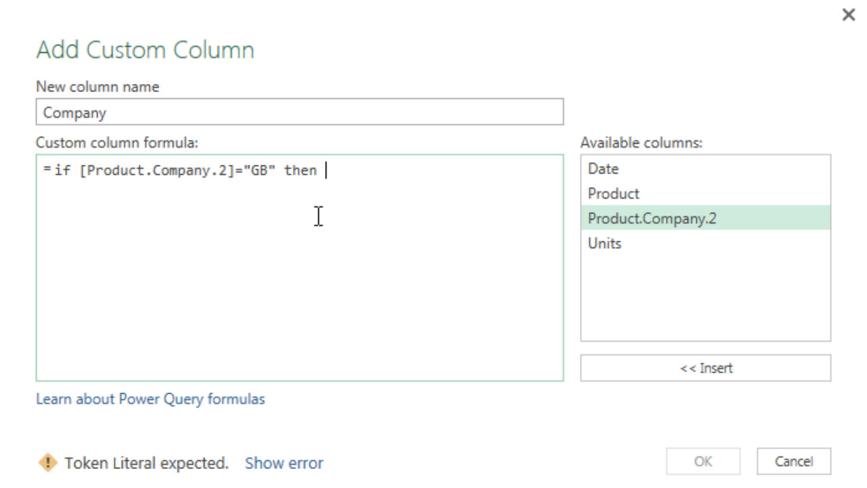
text("Gel Bo)
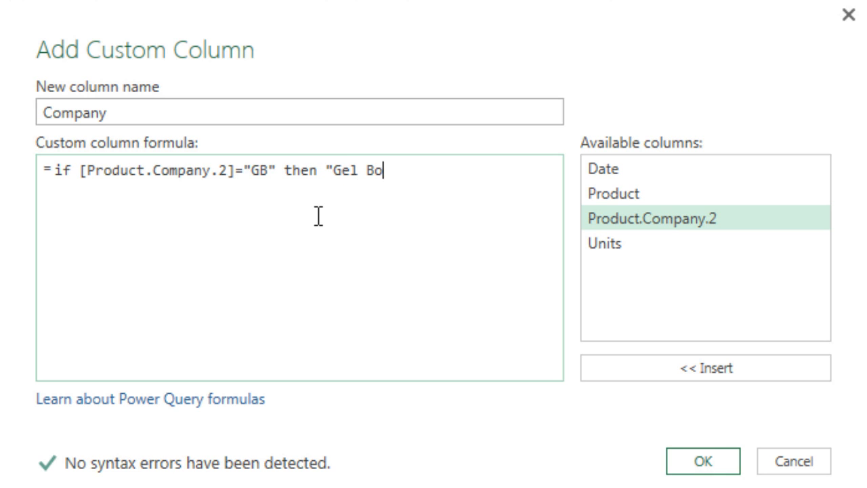
text(omerangs")
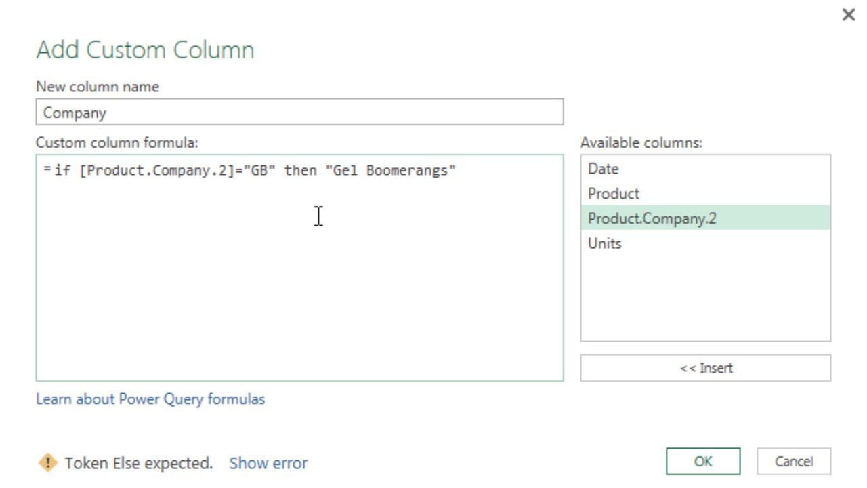
text( else)
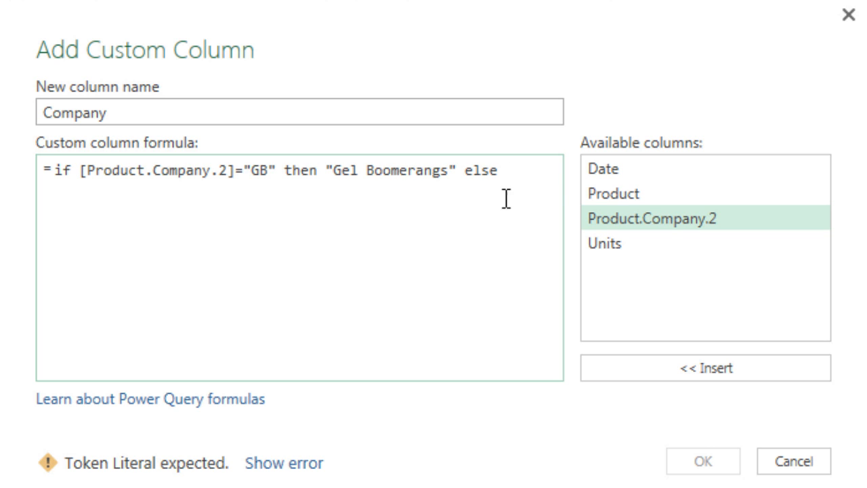
text("C)
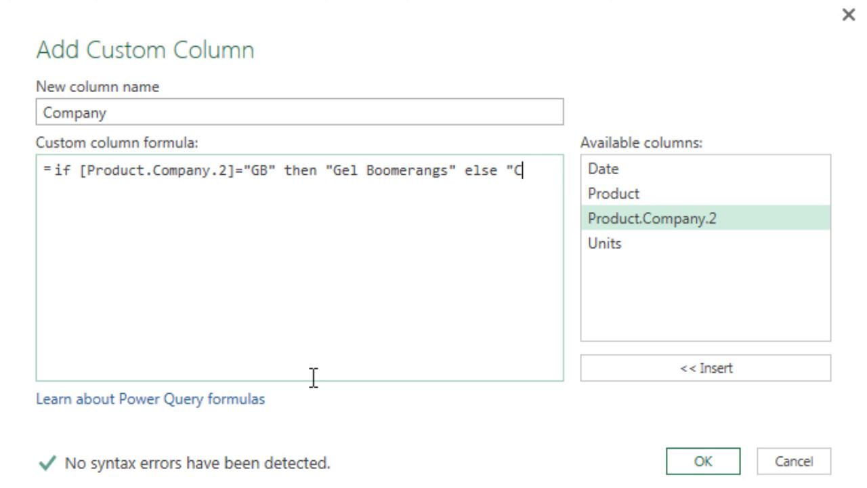
text(olorado Boomerangs")
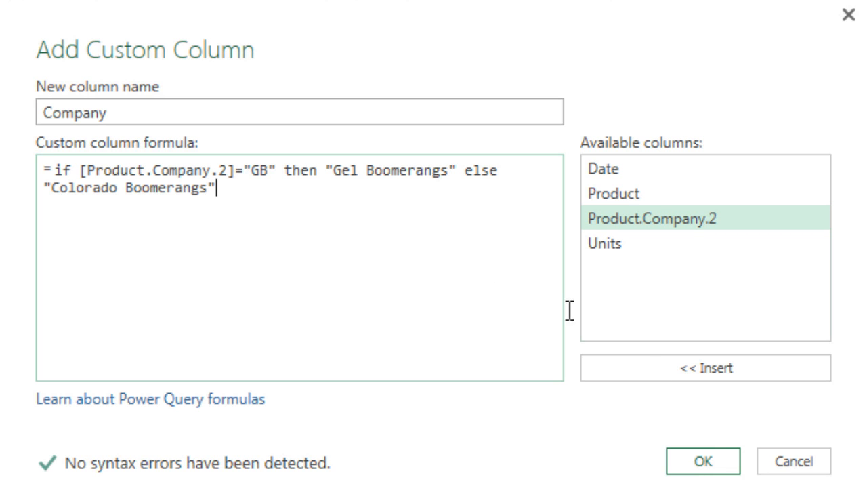
click(721, 460)
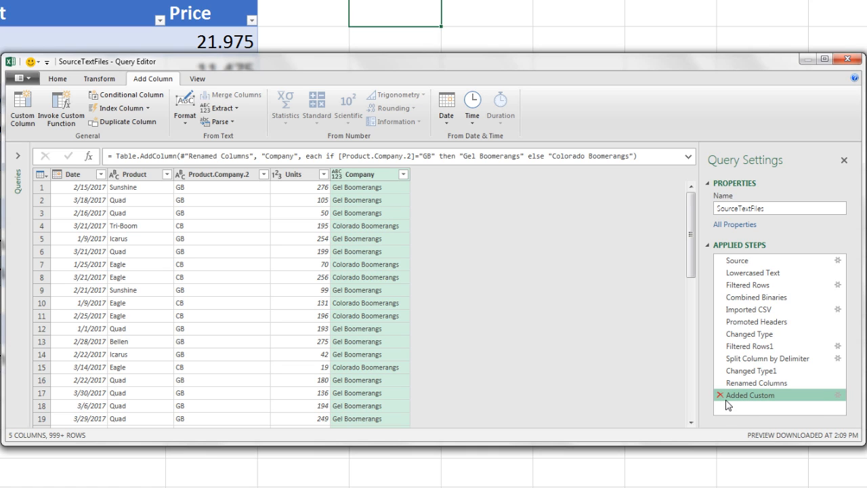
Remove the Product.Company.2 column from the query
click(221, 178)
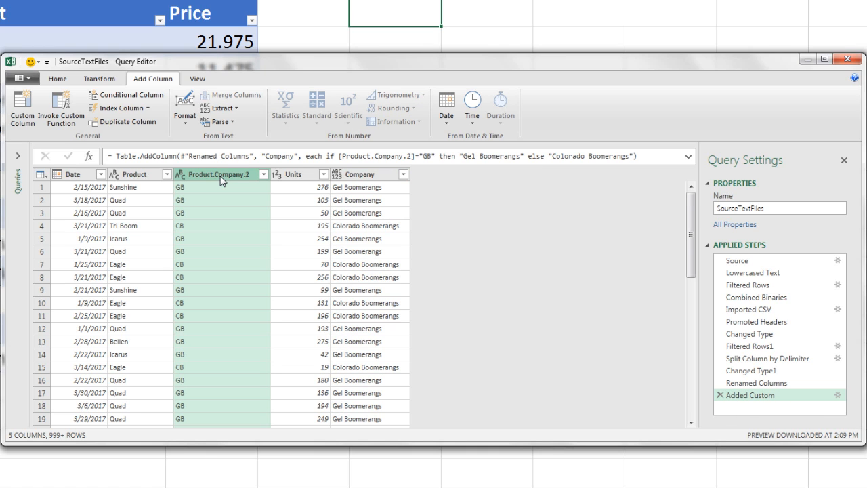
right_click(221, 178)
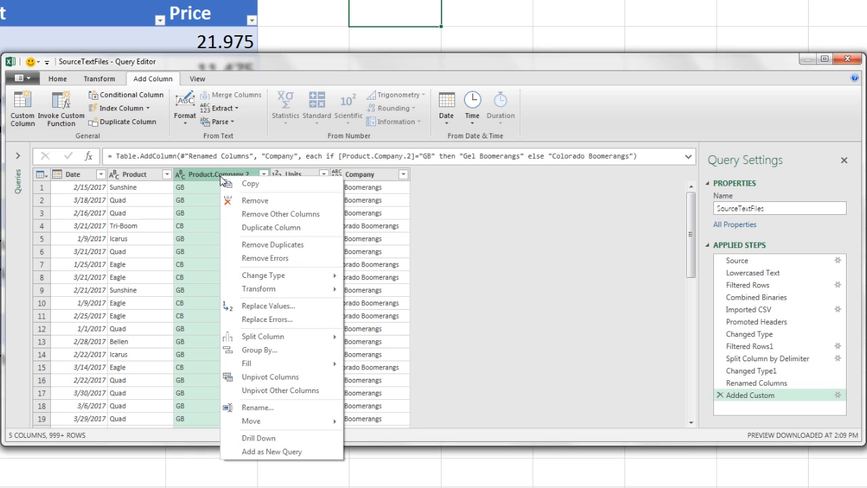
click(248, 201)
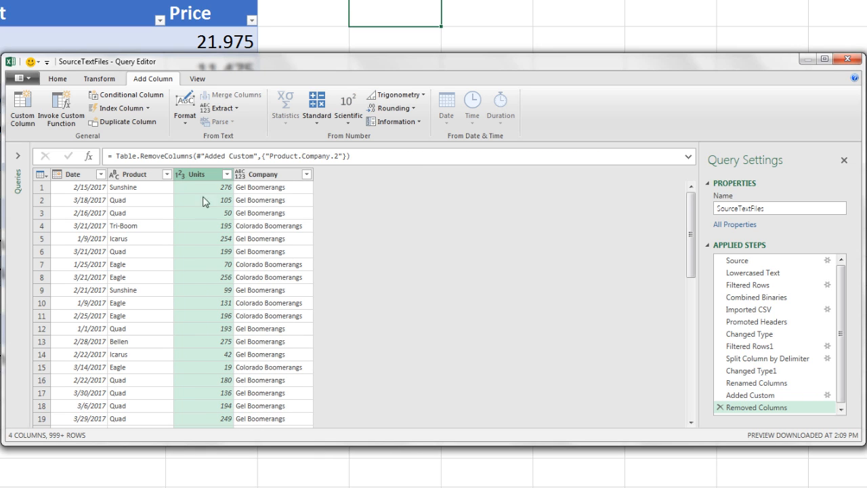
click(57, 80)
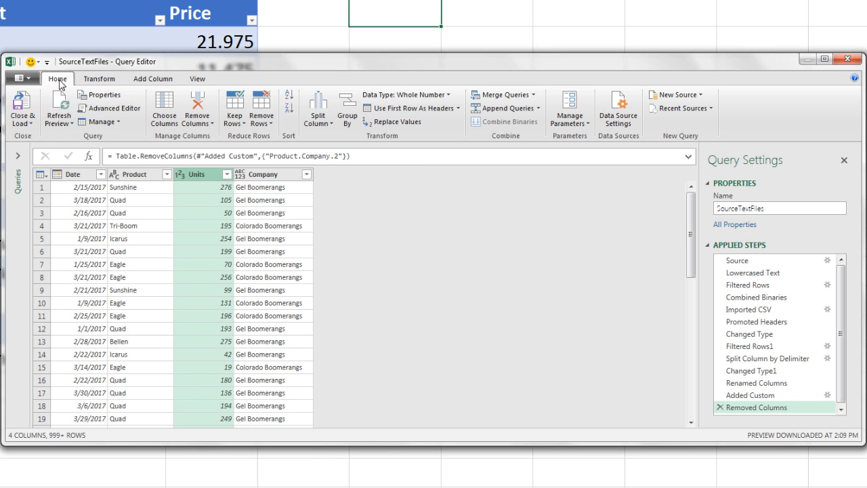
Close the query editor and load the SourceTextFiles query as a connection only
click(32, 122)
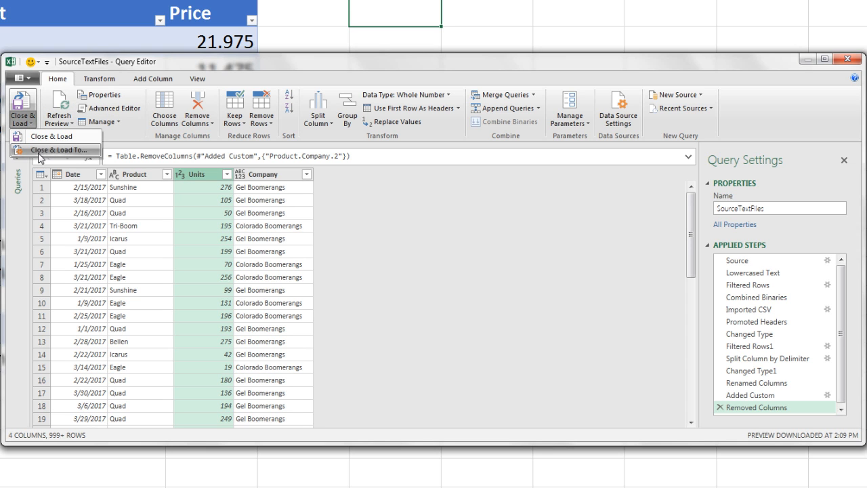
click(39, 153)
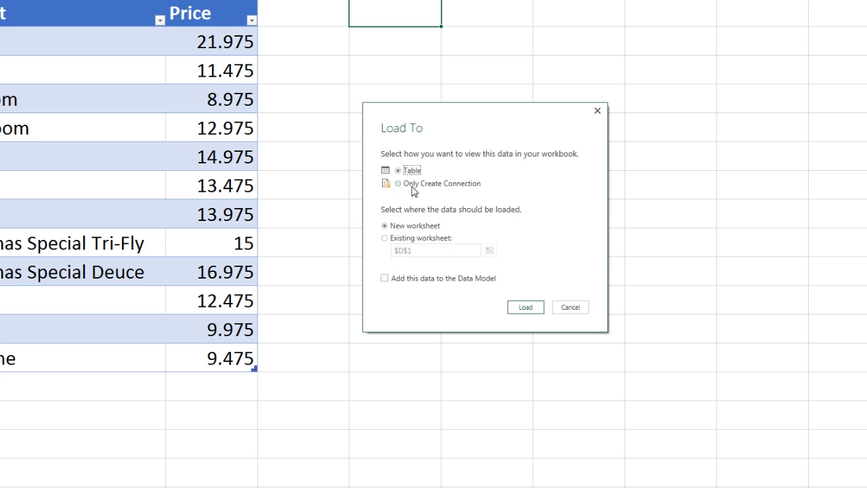
click(399, 185)
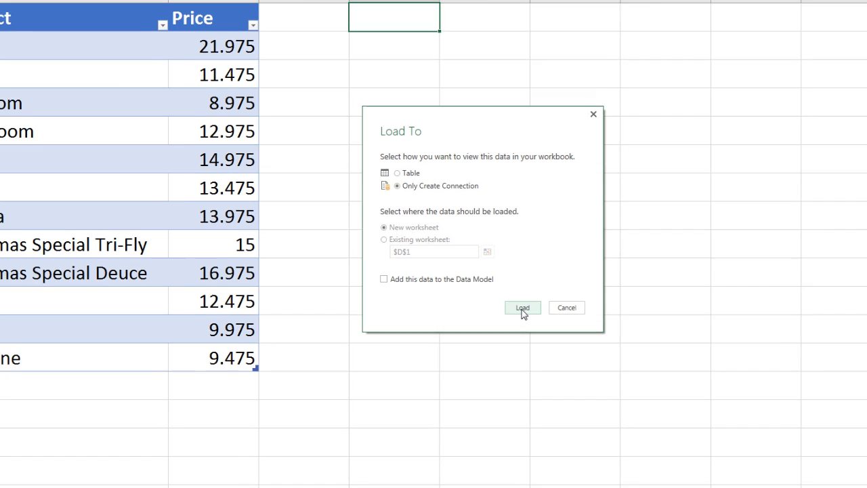
click(523, 308)
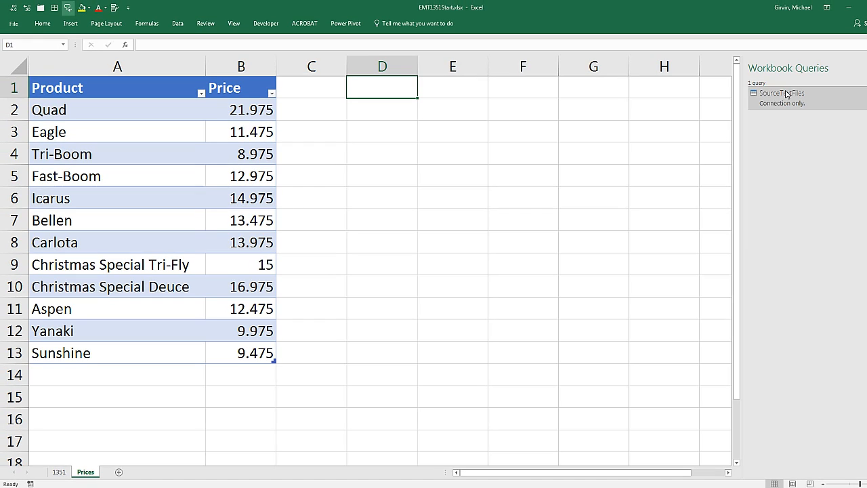
mouse_move(787, 94)
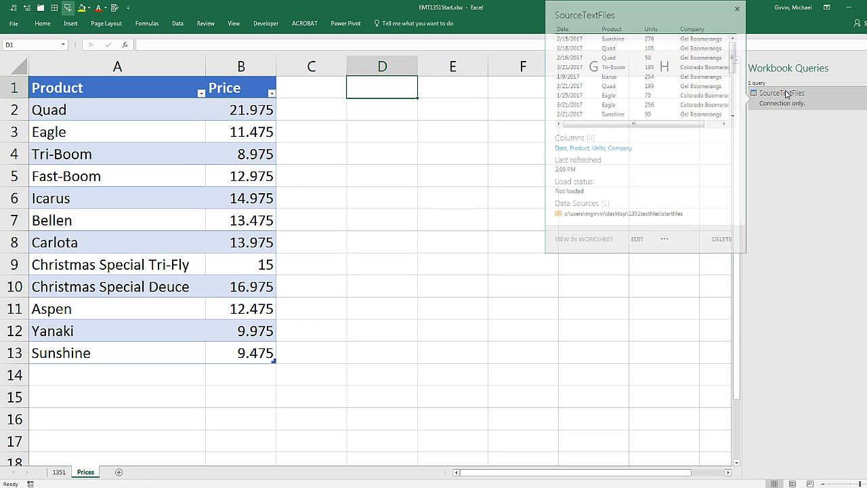
Create a new query from the Prices table containing the Product and Price columns
click(178, 109)
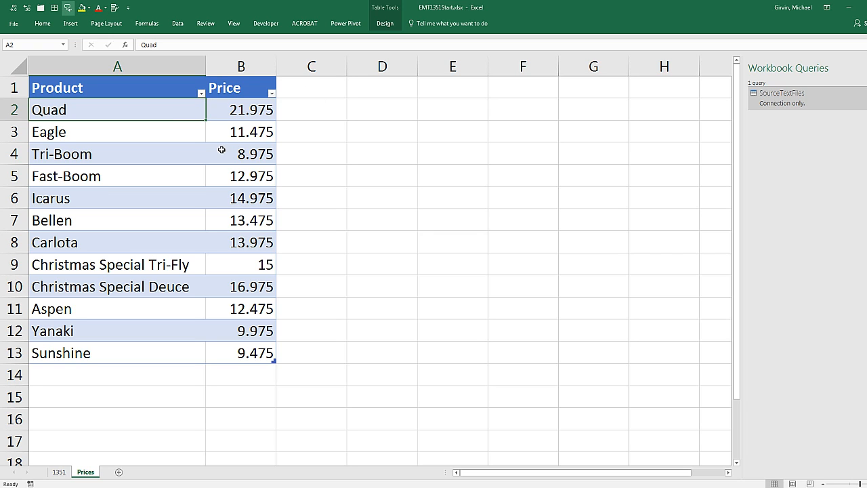
click(389, 27)
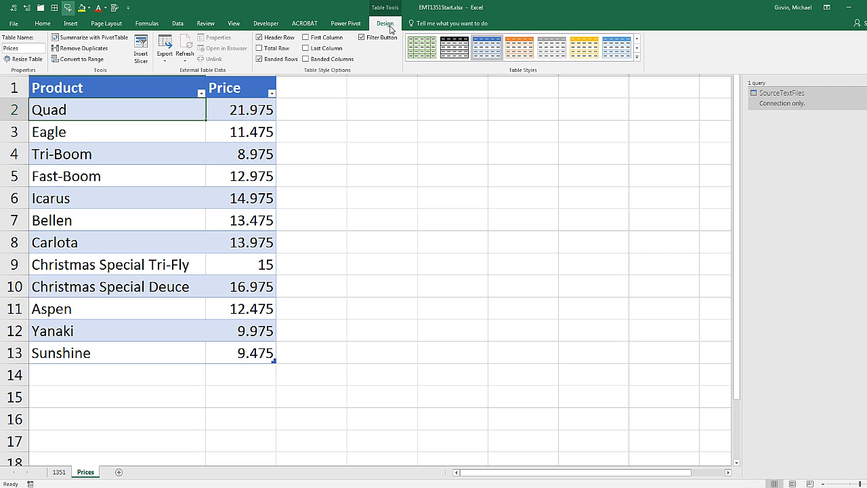
click(174, 95)
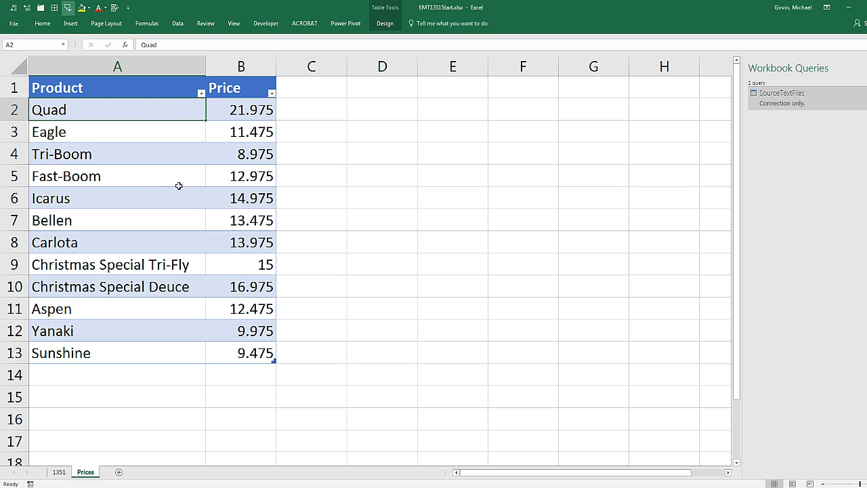
click(176, 24)
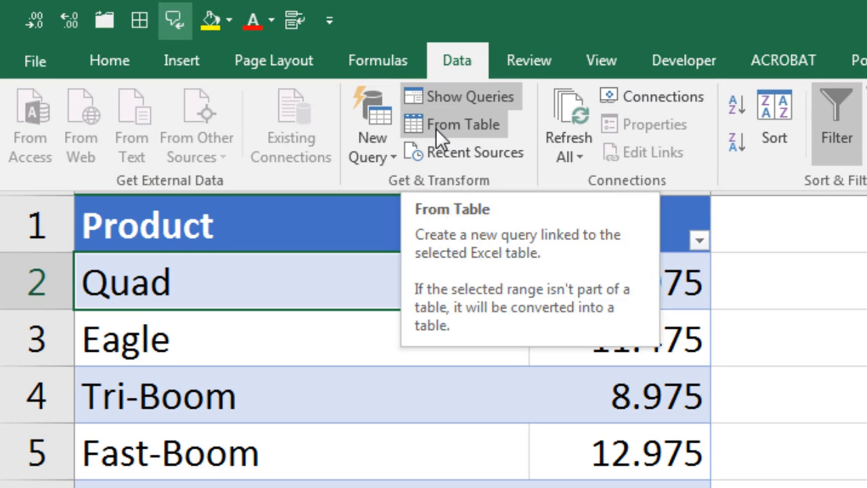
click(464, 128)
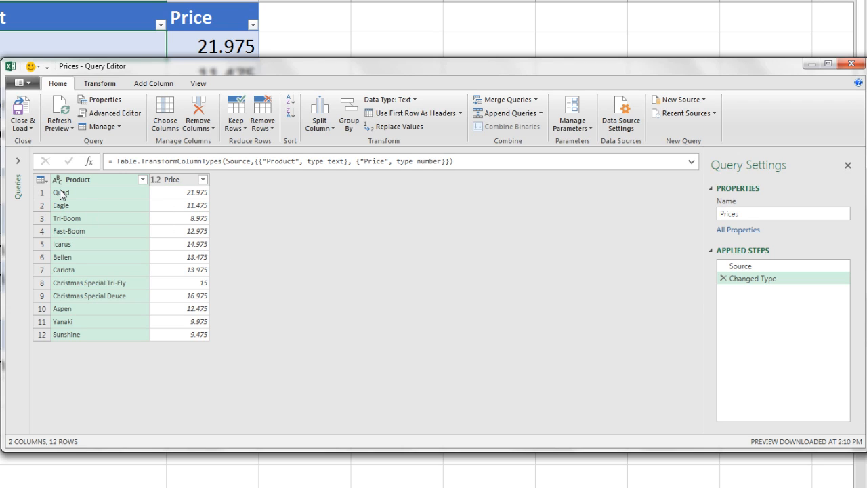
Close the query editor and load the Prices query as a connection only
click(30, 130)
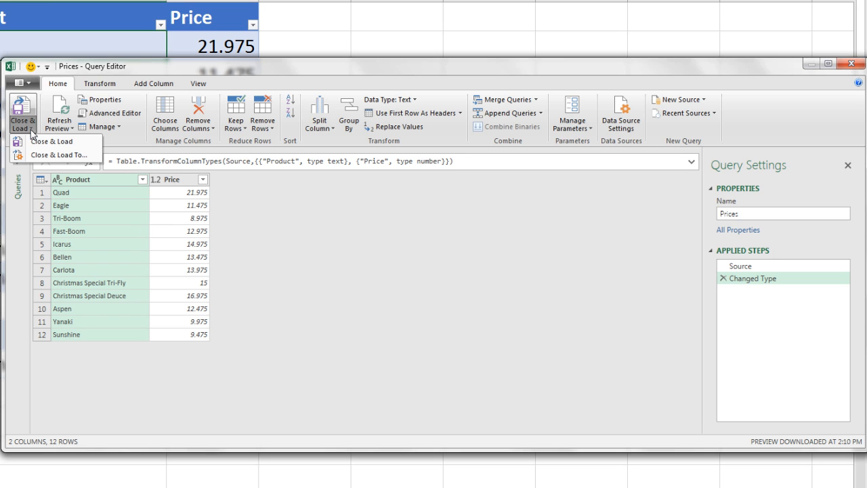
click(47, 156)
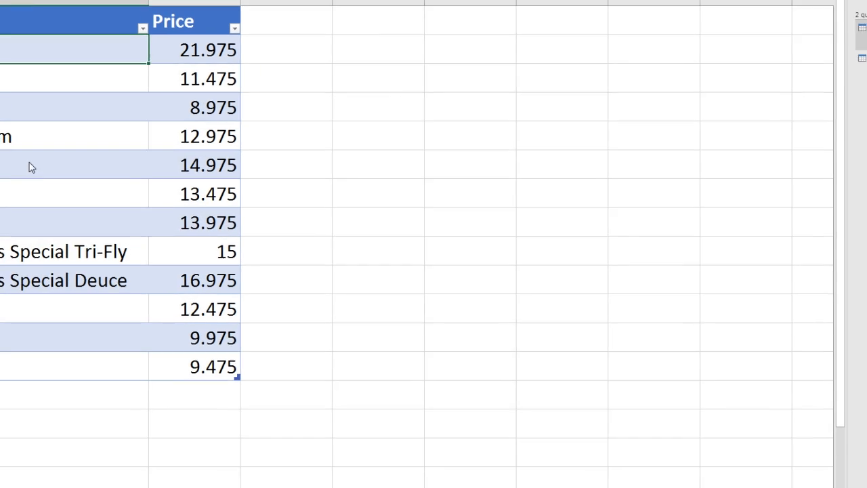
click(213, 219)
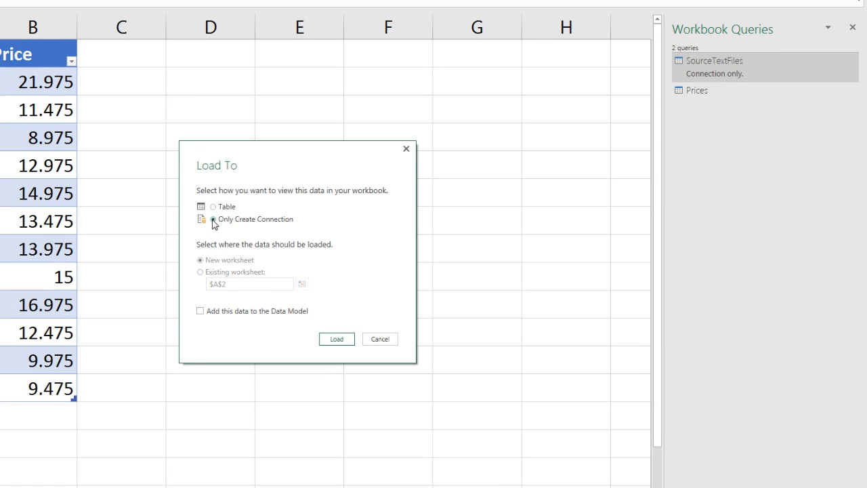
click(333, 338)
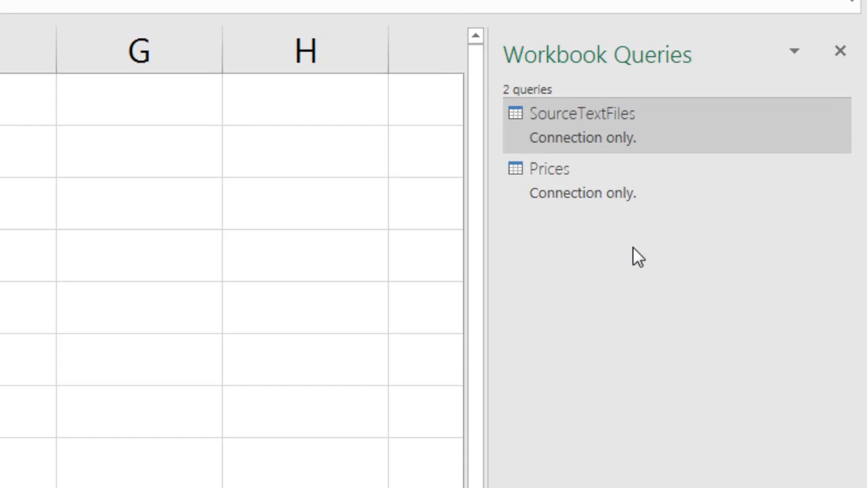
Reopen the SourceTextFiles query, change the Company column's data type to Text, and save and close the query
mouse_move(550, 243)
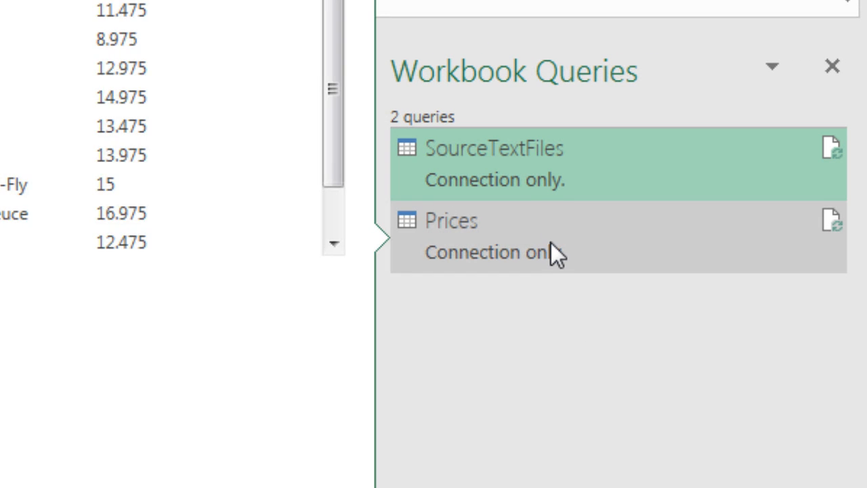
mouse_move(644, 153)
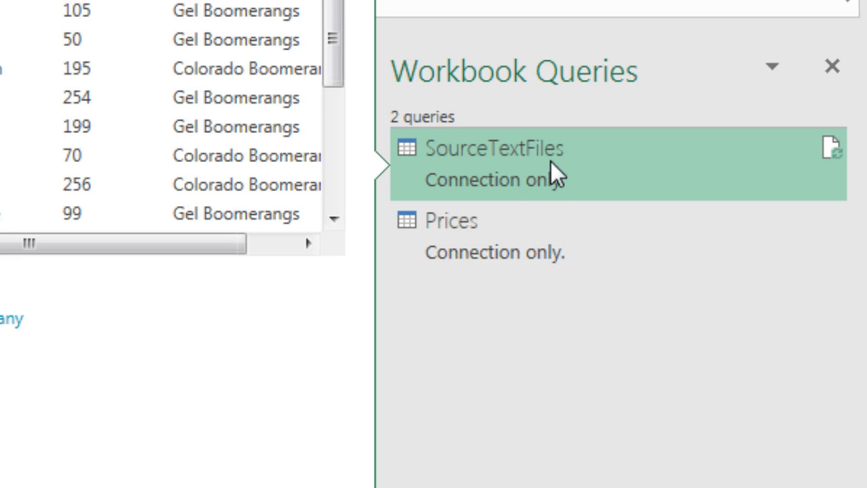
double_click(487, 163)
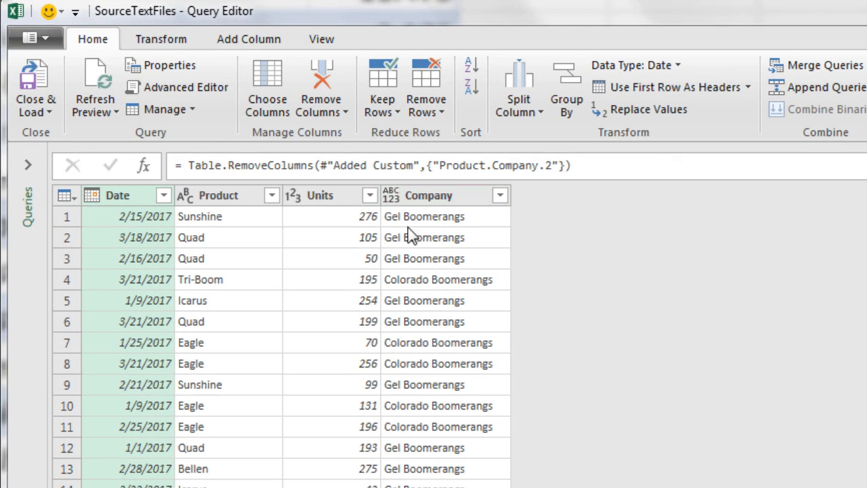
click(391, 196)
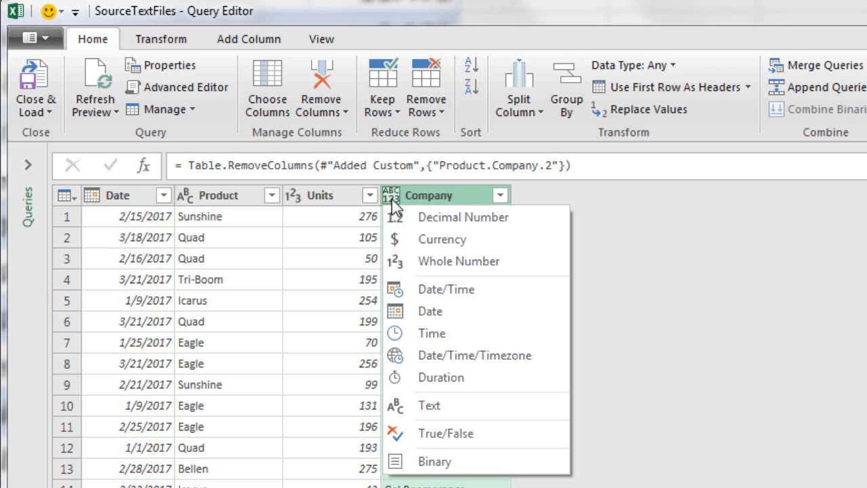
click(428, 408)
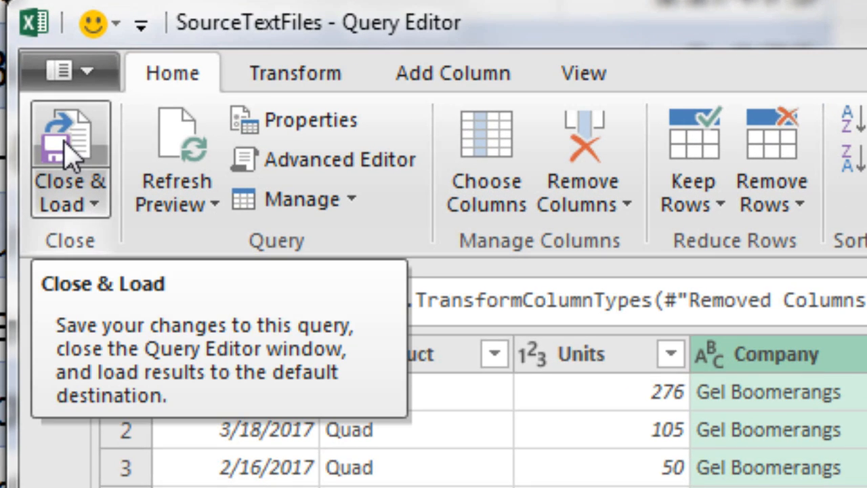
click(70, 152)
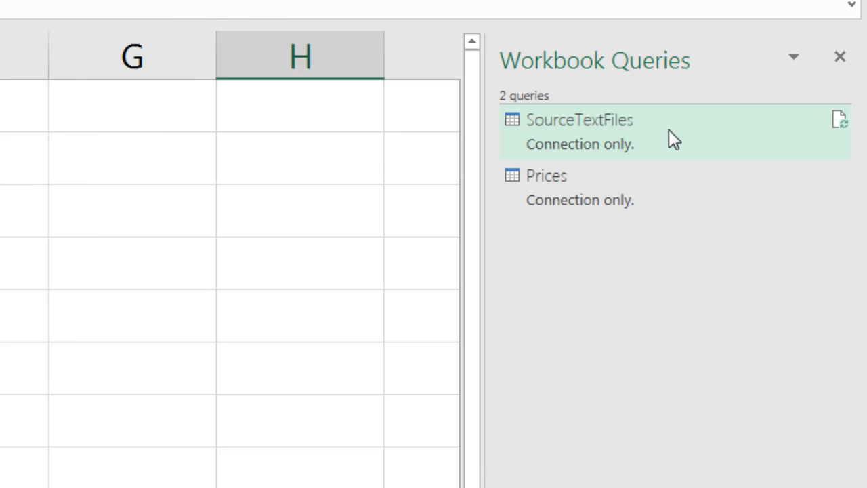
Start a merge query with SourceTextFiles as the first table and Product as its matching column
mouse_move(670, 132)
mouse_move(591, 169)
mouse_move(632, 212)
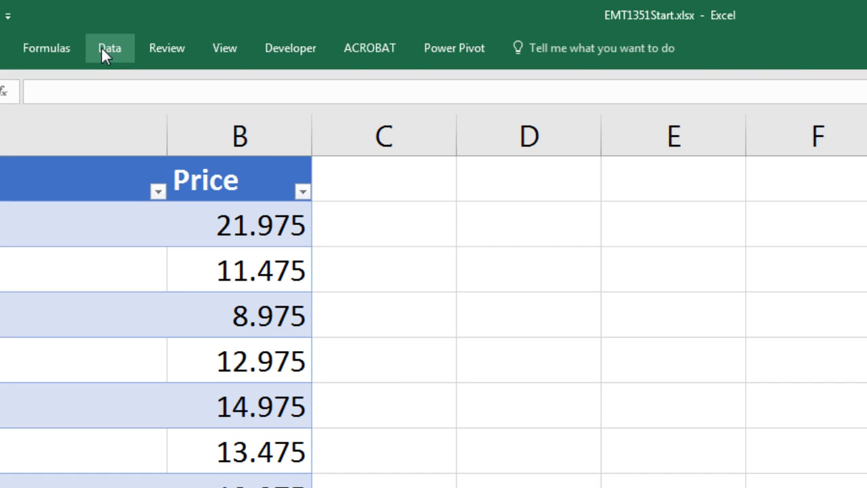
click(102, 48)
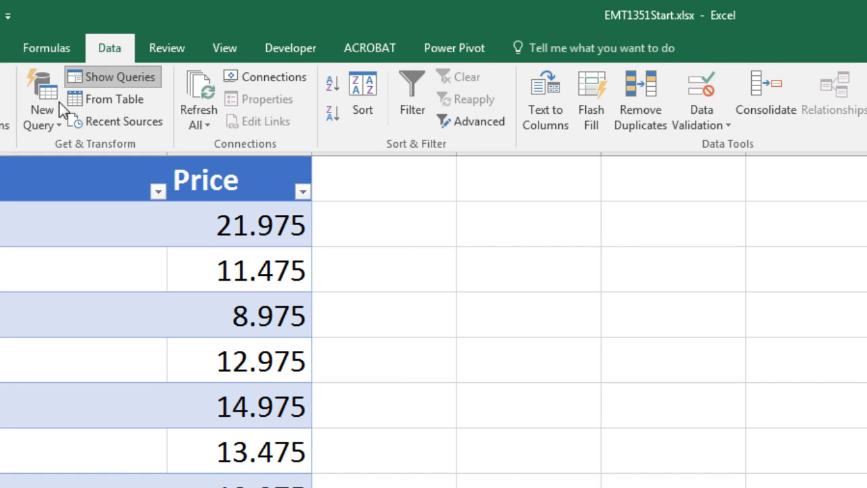
click(53, 124)
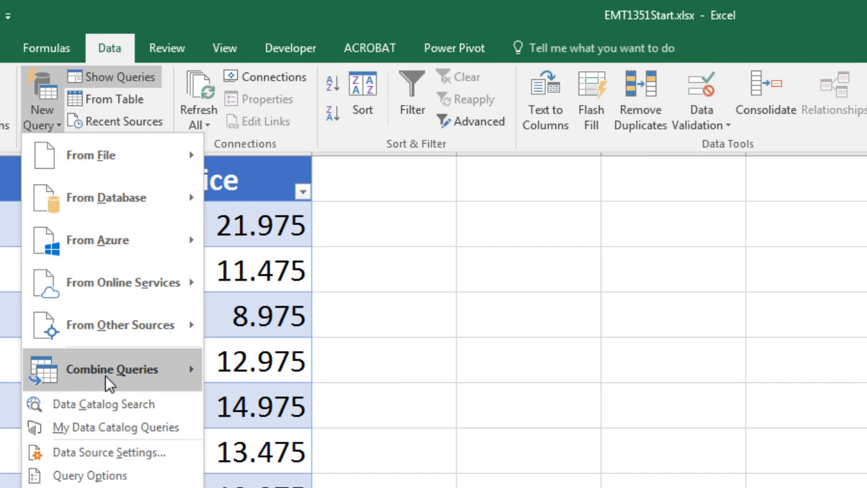
mouse_move(107, 383)
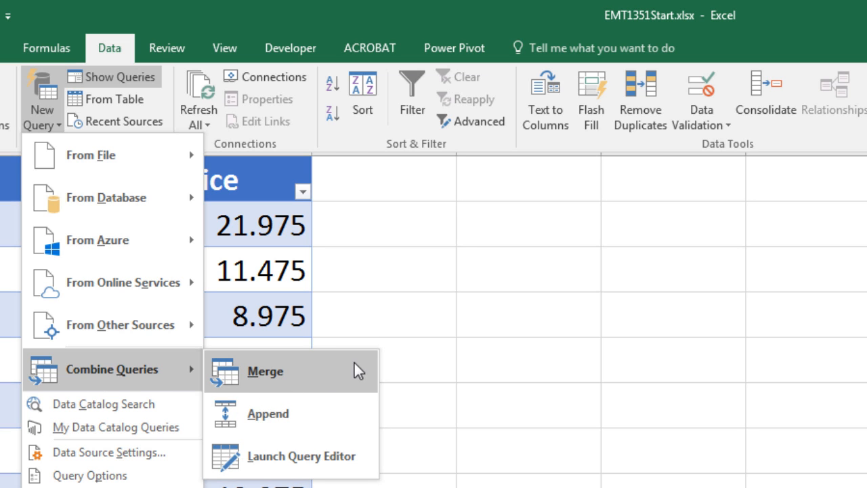
click(309, 377)
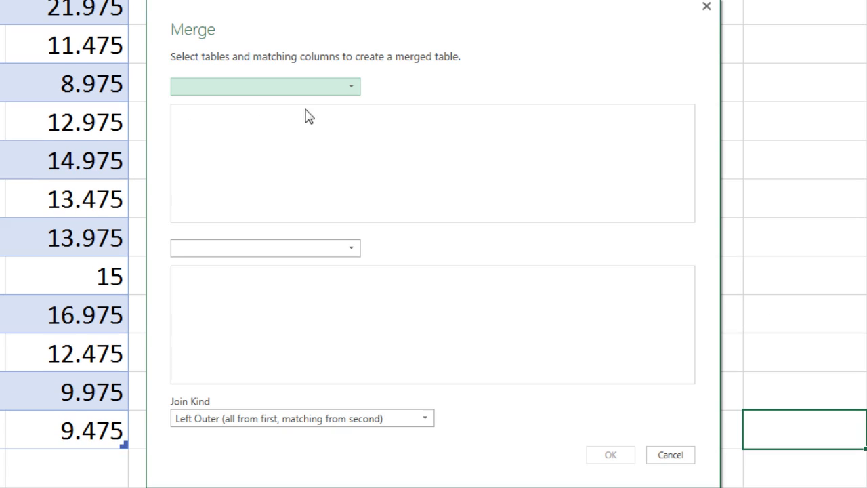
click(351, 87)
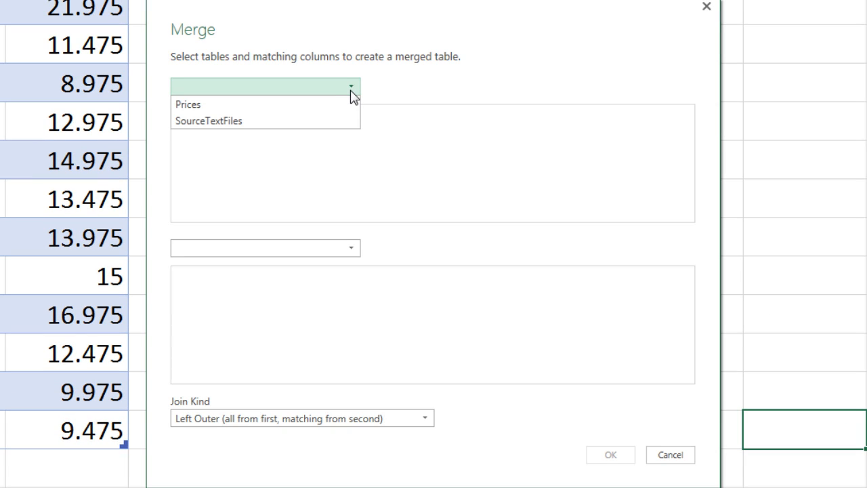
click(246, 122)
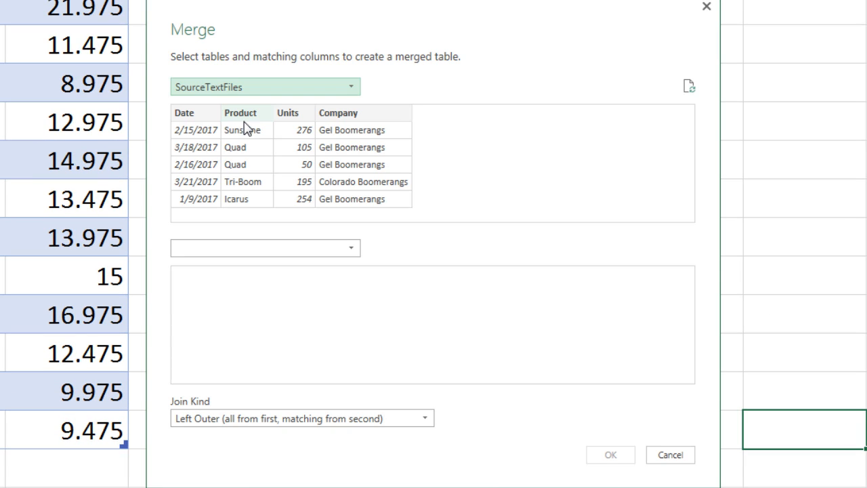
click(250, 116)
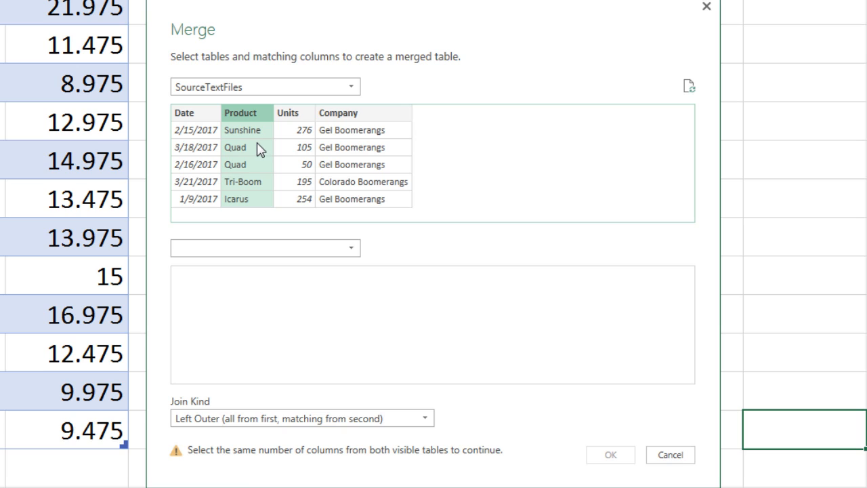
Choose Prices as the second table of the merge and match it on its Product column
click(284, 248)
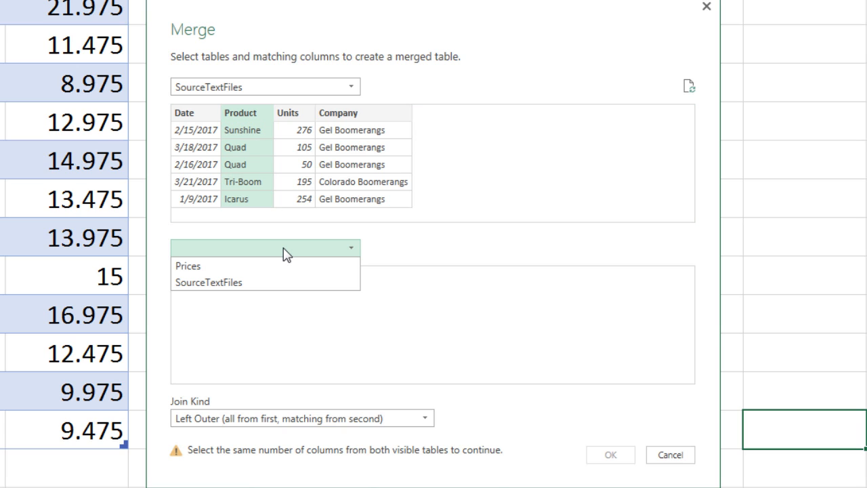
click(196, 265)
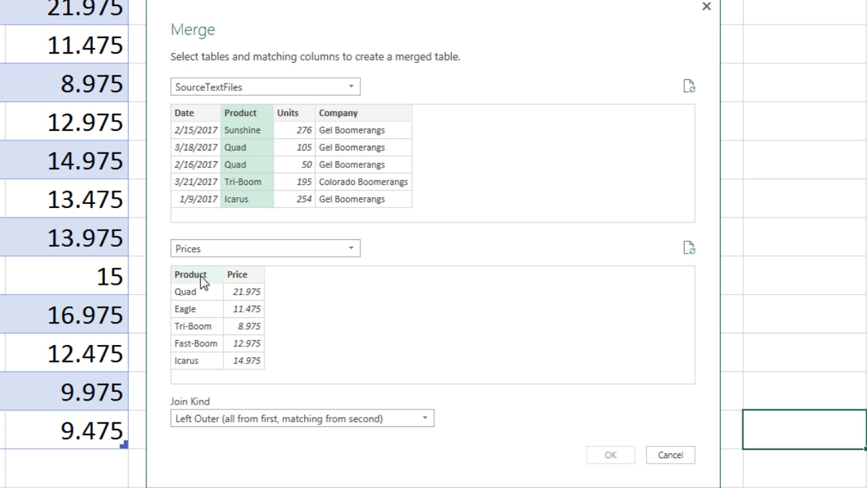
click(197, 274)
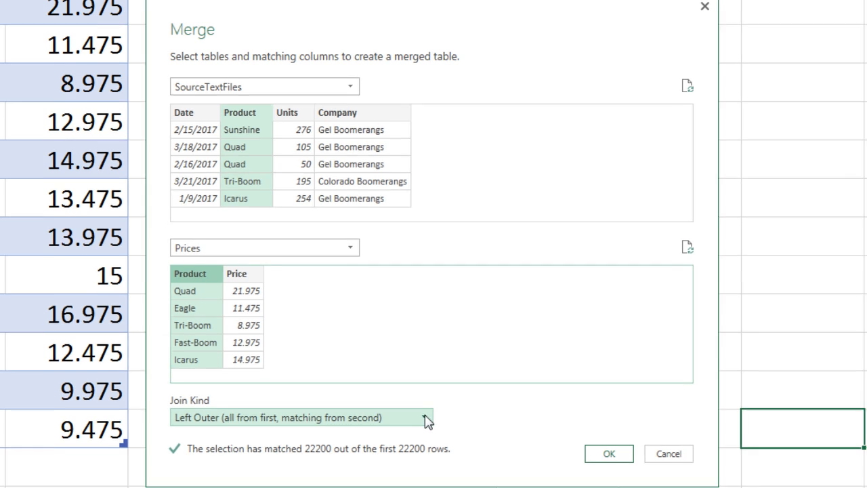
Create the merge with a Left Outer join and preview the nested table in the first row of NewColumn
click(425, 417)
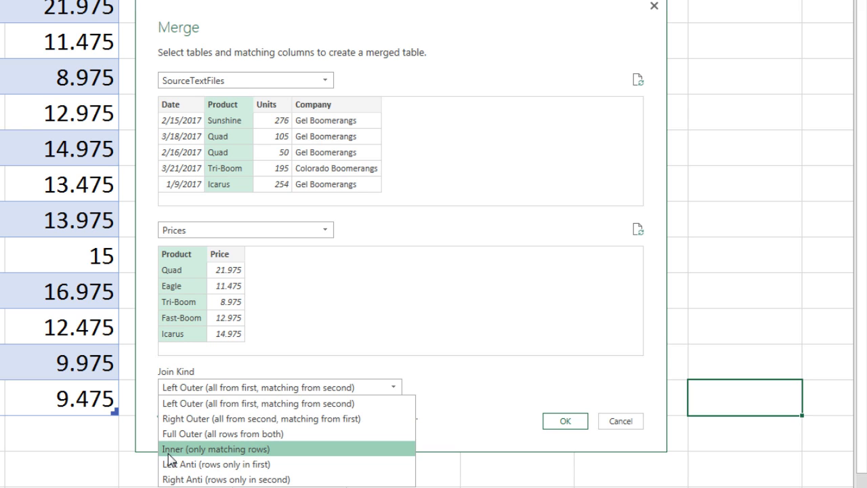
click(177, 403)
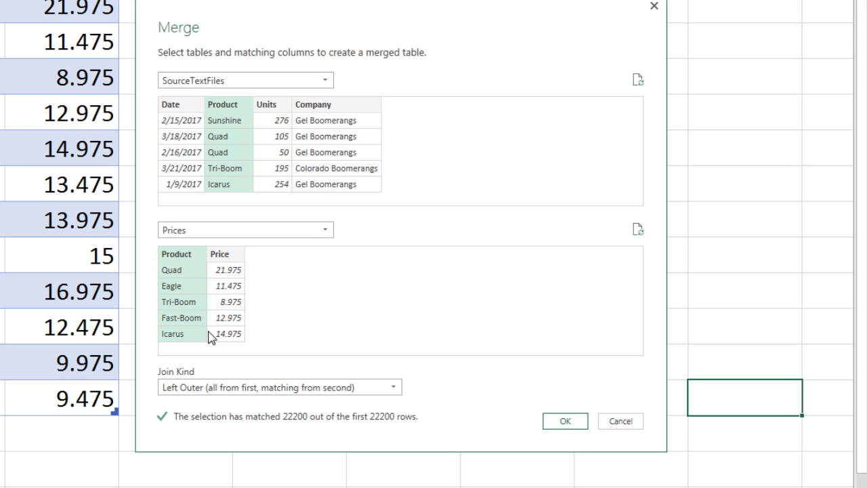
click(575, 422)
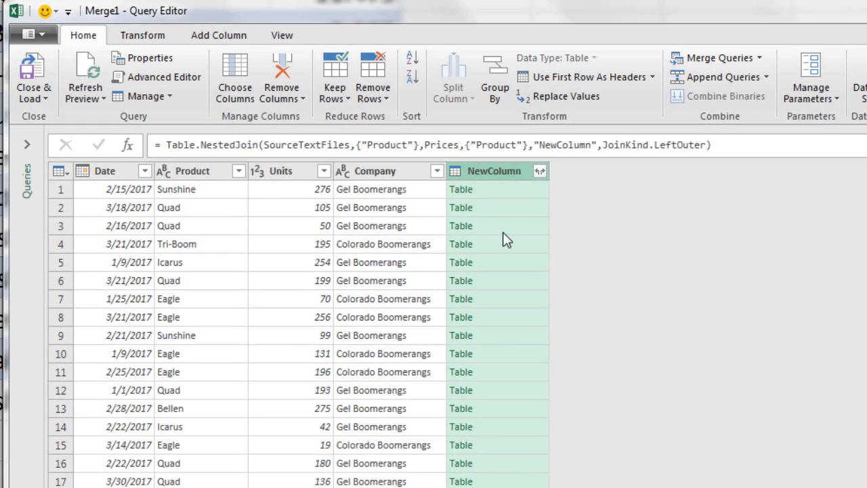
click(534, 193)
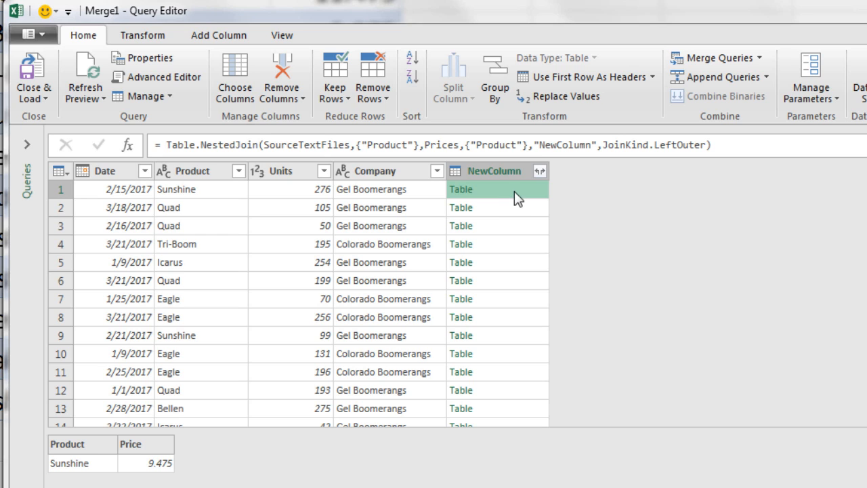
Expand NewColumn to bring in only the Price field, without the original column name as prefix
click(541, 172)
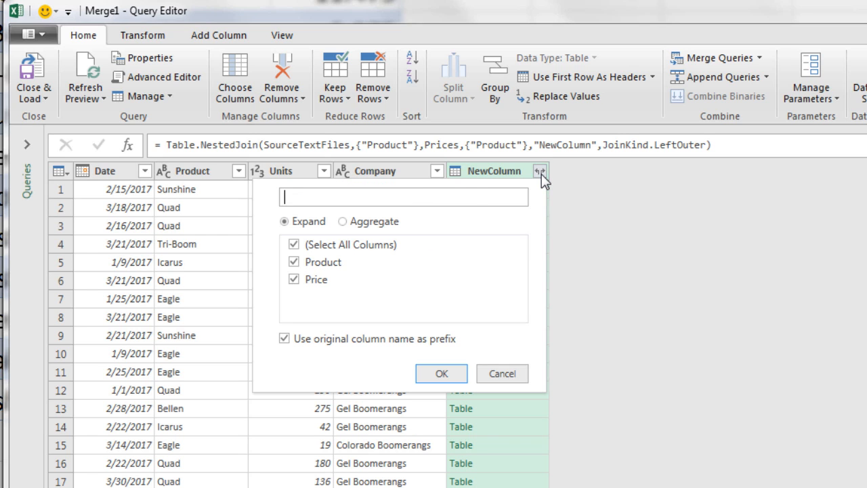
click(293, 246)
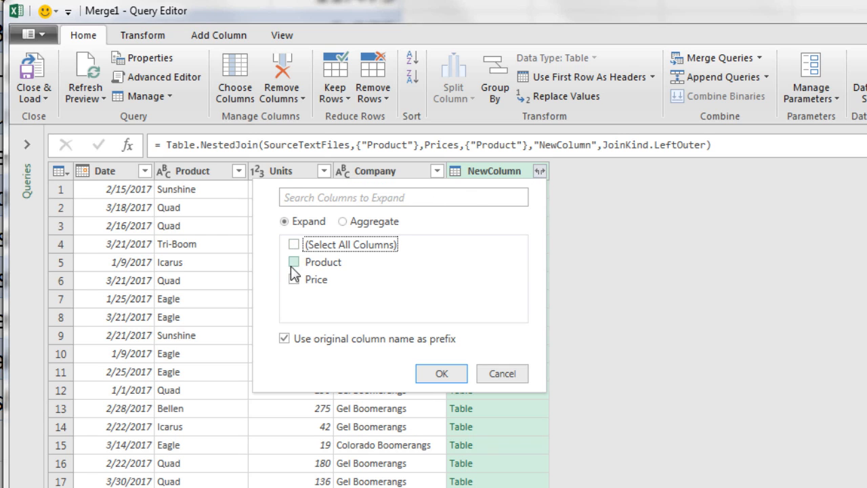
click(293, 280)
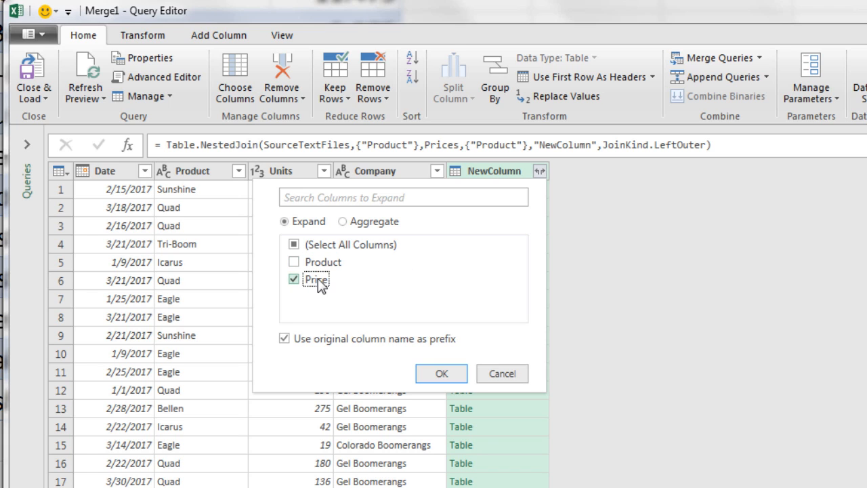
click(285, 340)
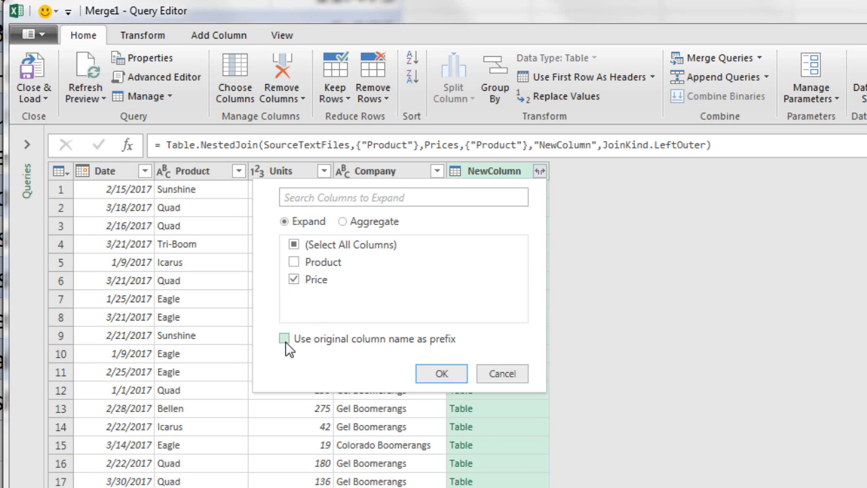
click(448, 378)
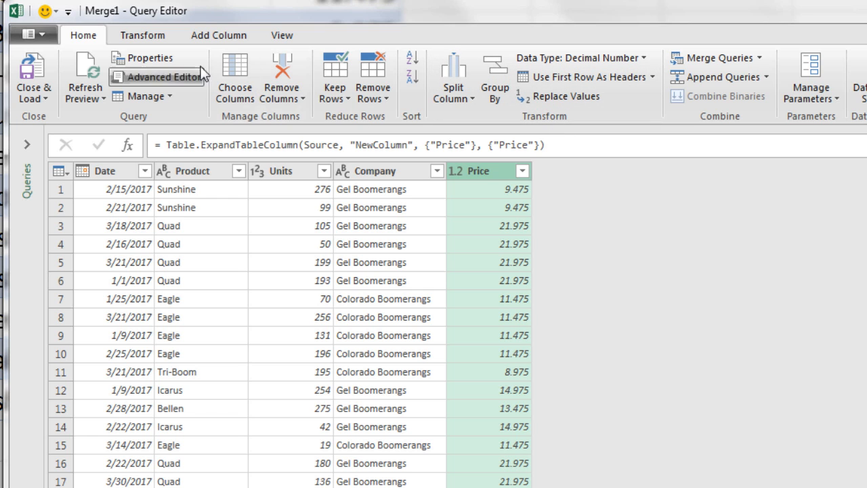
Start a custom column named Ravenue and go to its formula
click(223, 38)
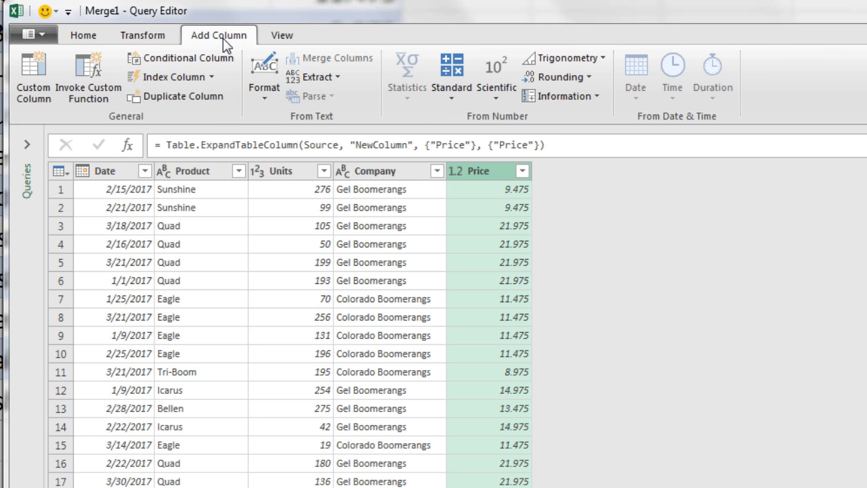
click(36, 89)
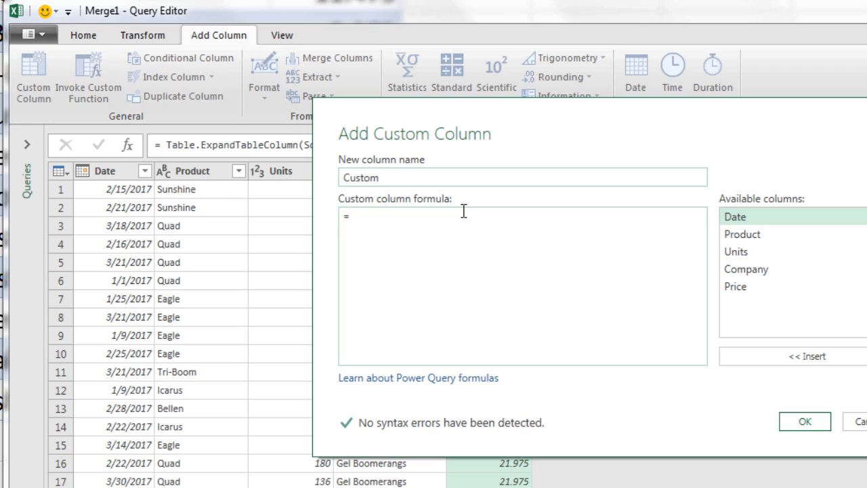
click(420, 176)
double_click(421, 176)
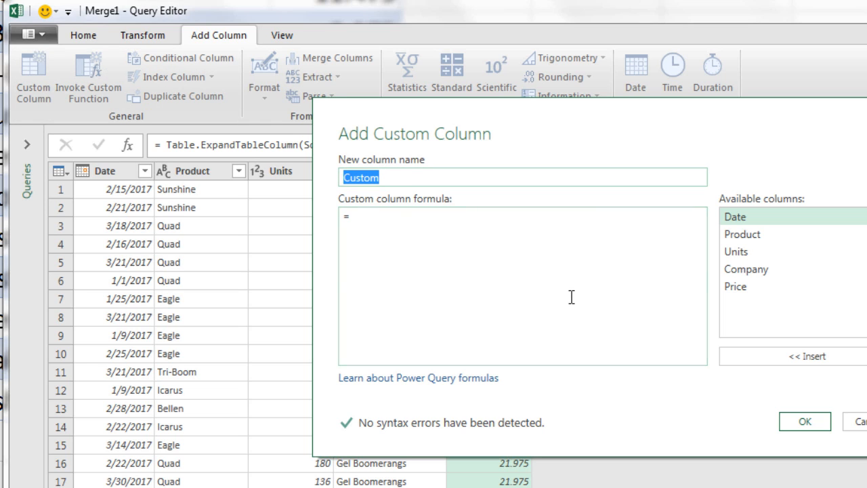
text(Ravenue)
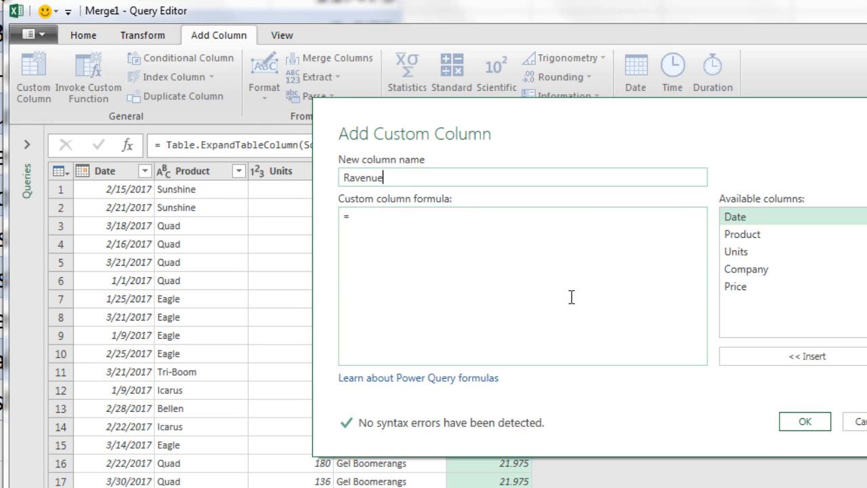
click(474, 235)
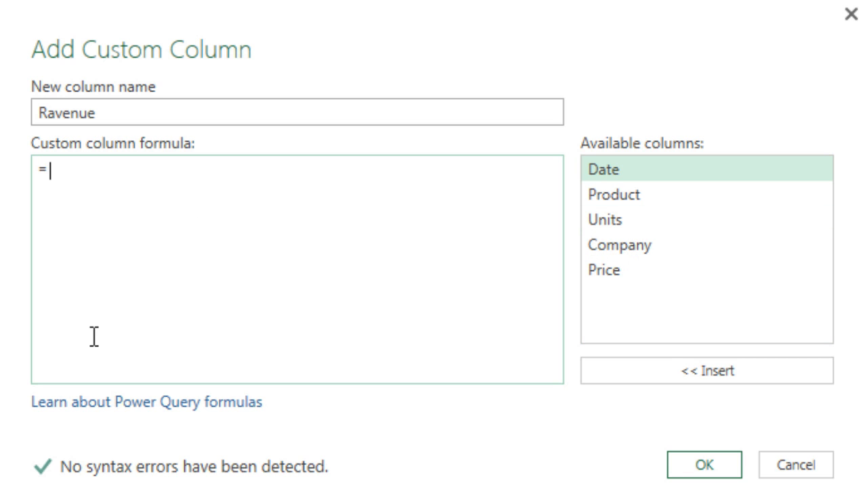
text(ROUND()
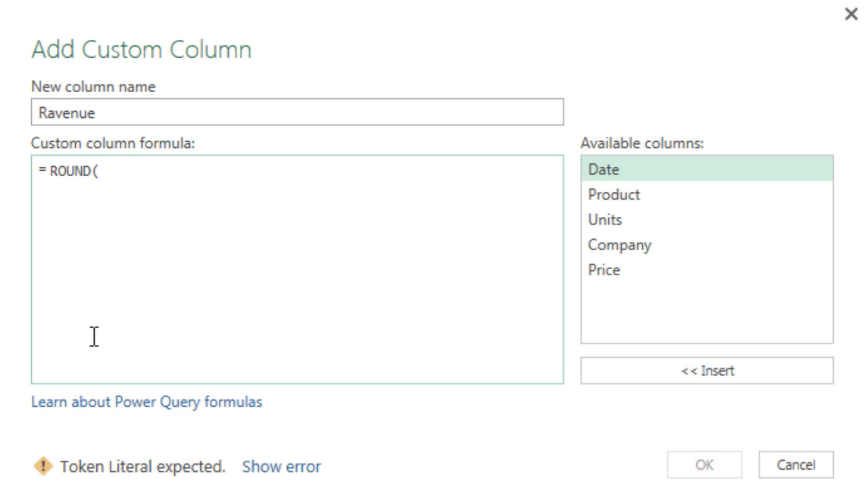
key(BackSpace)
key(BackSpace)
key(BackSpace)
key(BackSpace)
key(BackSpace)
key(BackSpace)
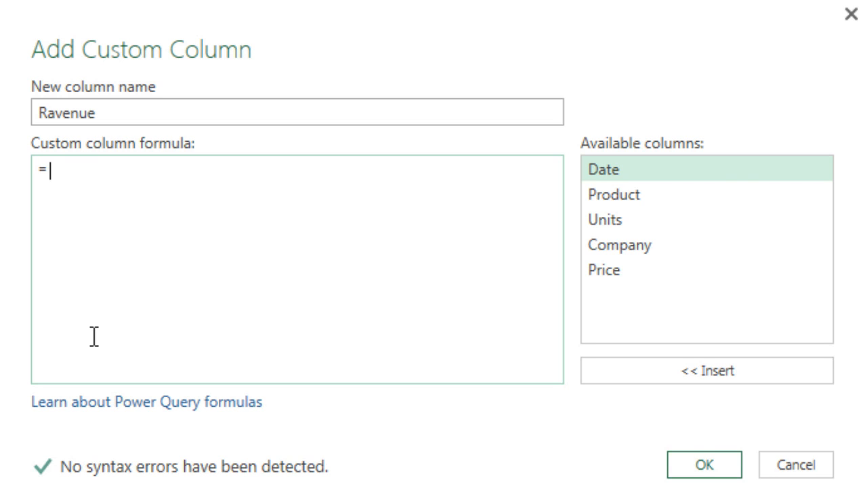
Create the custom column with the formula Number.Round([Price]*[Units],0) and set its data type to Decimal Number
text(Number)
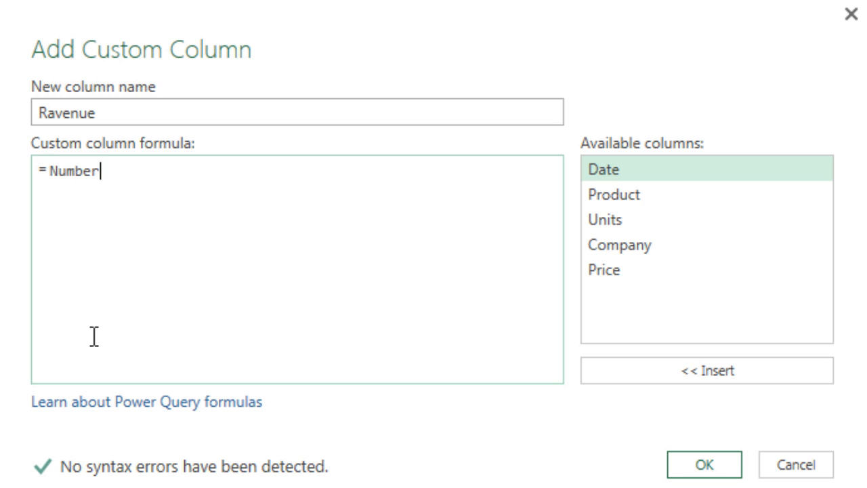
text(.Round)
text(()
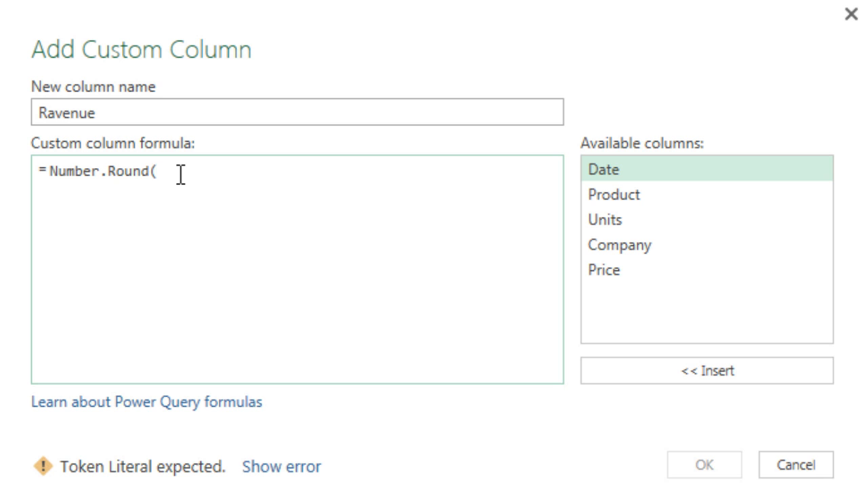
double_click(587, 268)
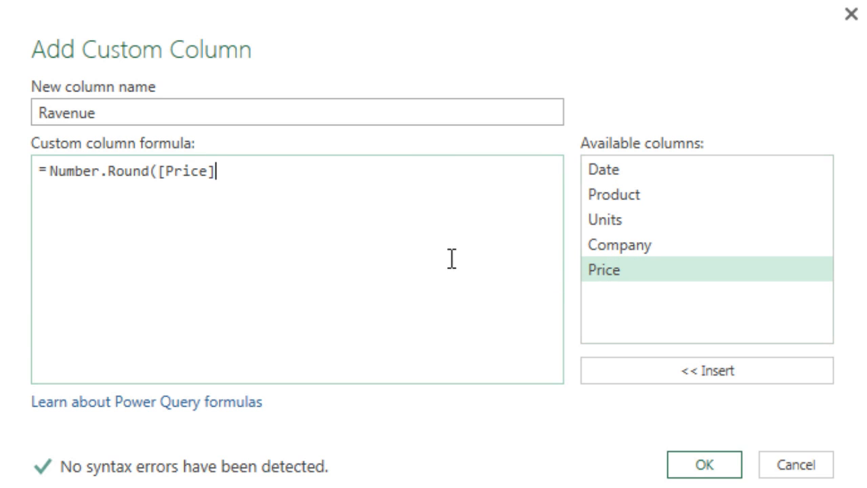
text(*)
double_click(614, 224)
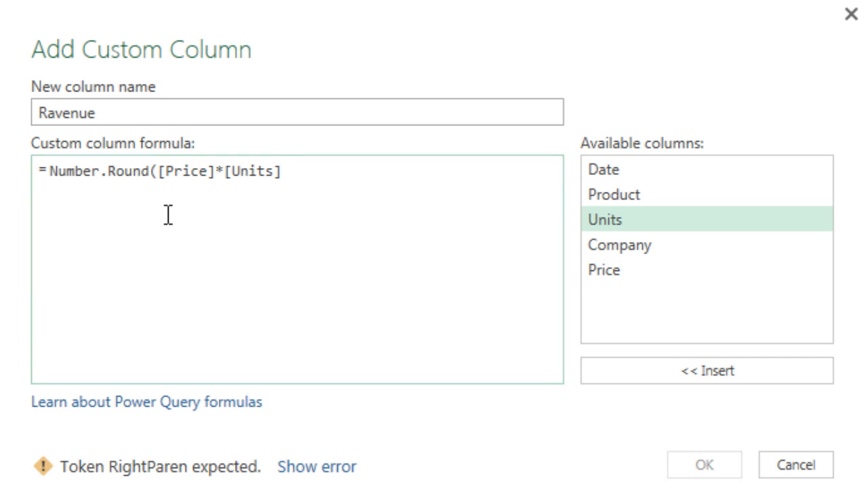
text(,)
text(2)
key(BackSpace)
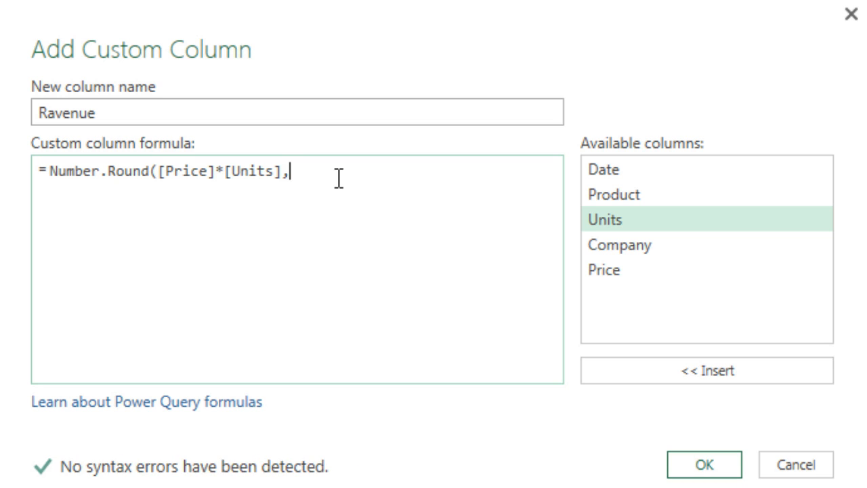
text(0))
click(707, 466)
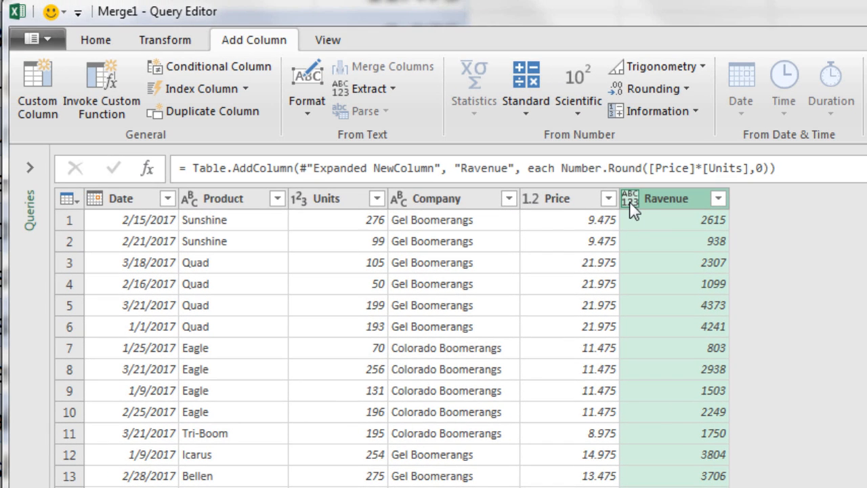
click(629, 199)
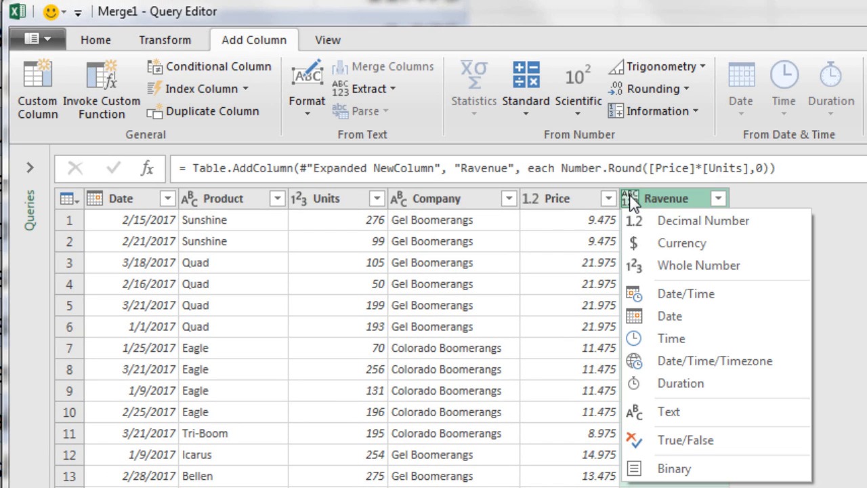
click(659, 220)
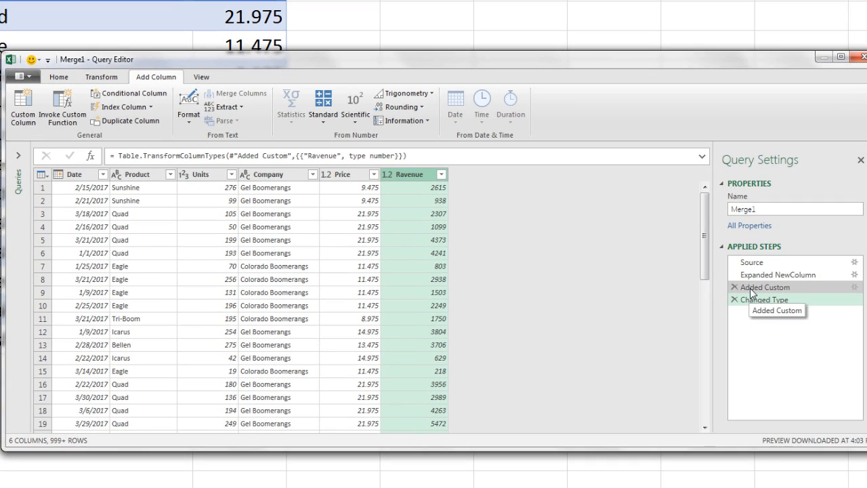
Reopen the Added Custom step and correct the custom column's name to Revenue
double_click(758, 289)
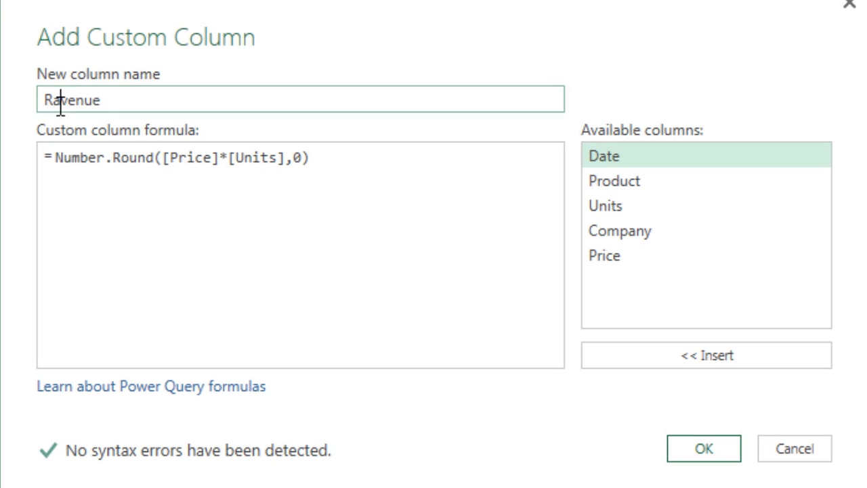
key(BackSpace)
text(e)
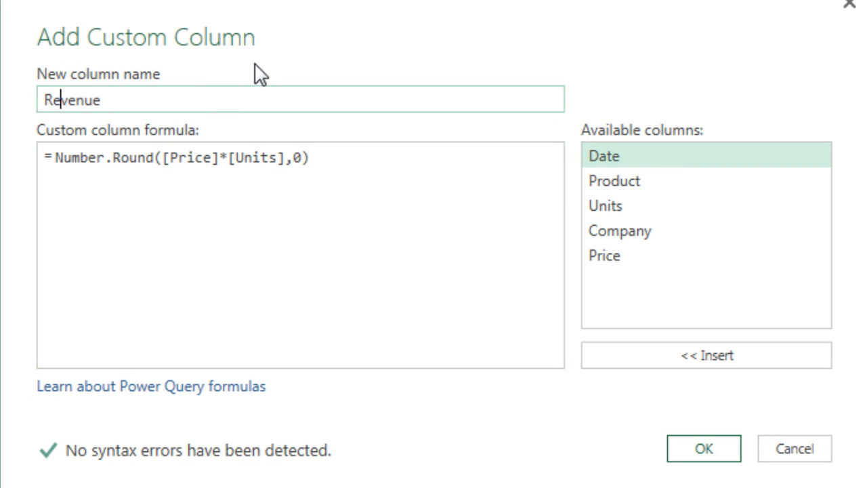
click(704, 448)
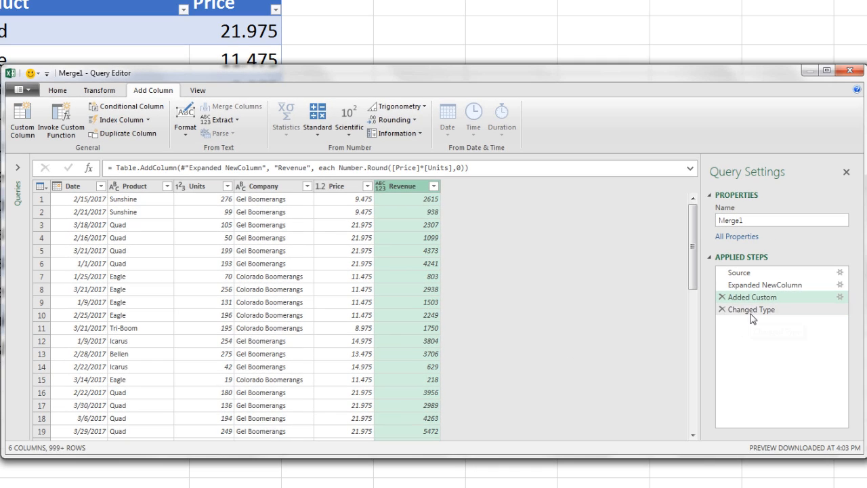
Correct the column name to "Revenue" in the formula of the Changed Type step
click(750, 310)
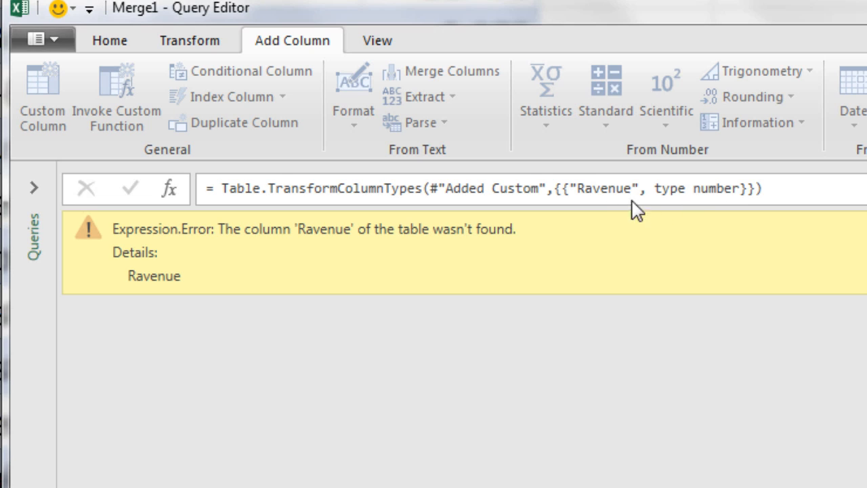
click(596, 193)
key(BackSpace)
text(e)
key(Return)
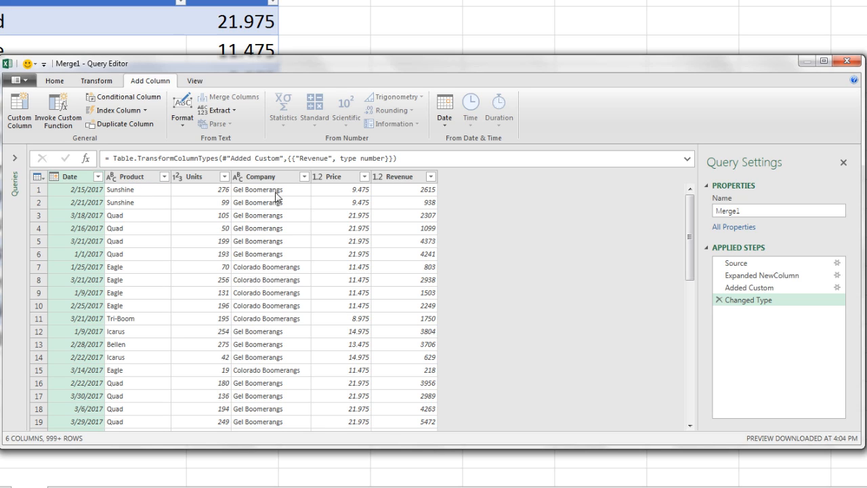
Keep only the Product, Company and Revenue columns and remove all other columns
click(403, 178)
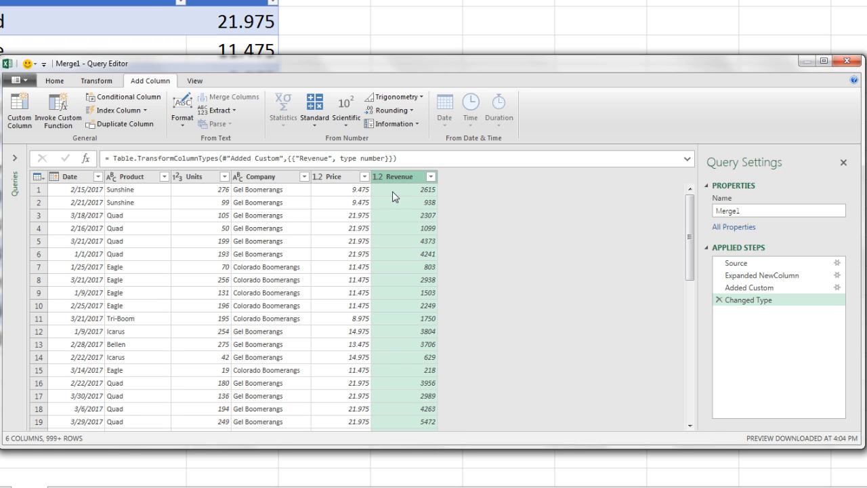
ctrl+click(264, 179)
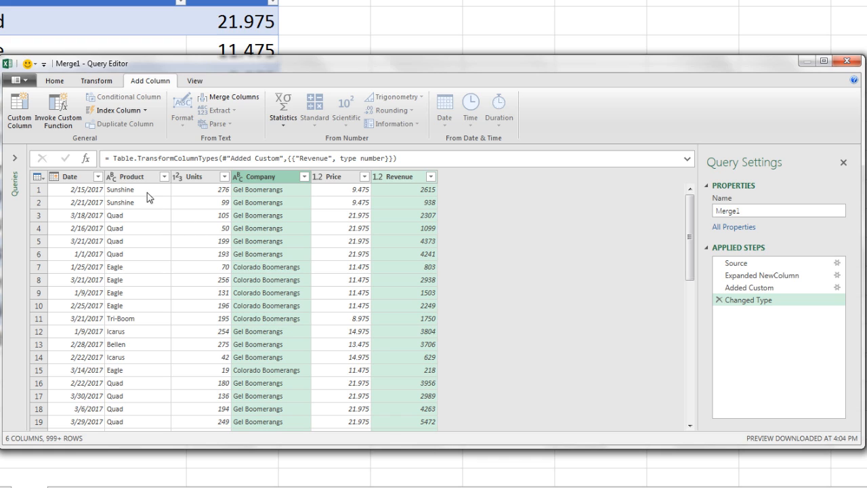
click(132, 180)
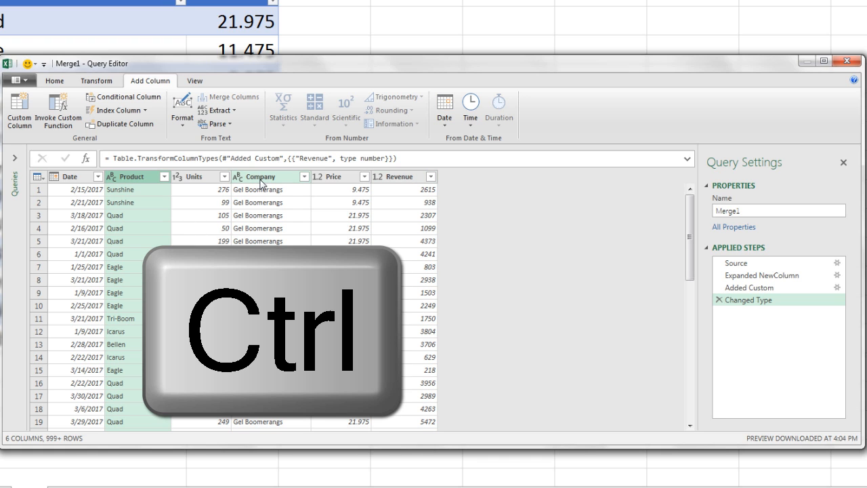
ctrl+click(261, 182)
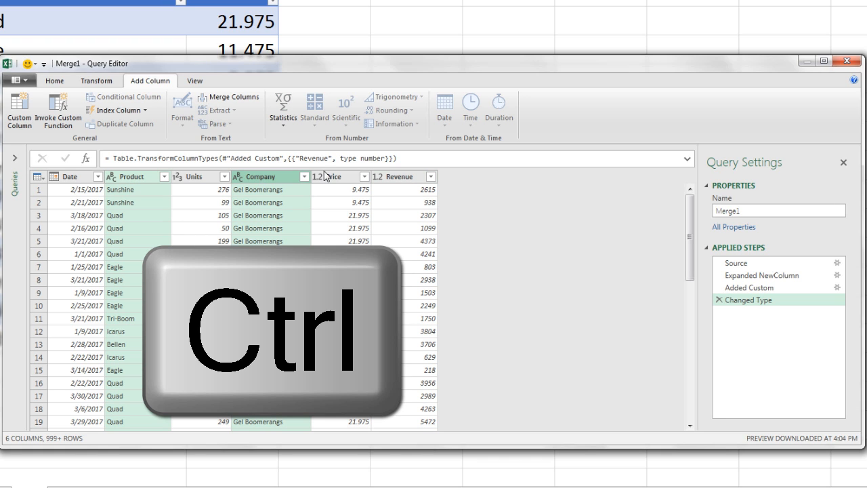
ctrl+click(410, 181)
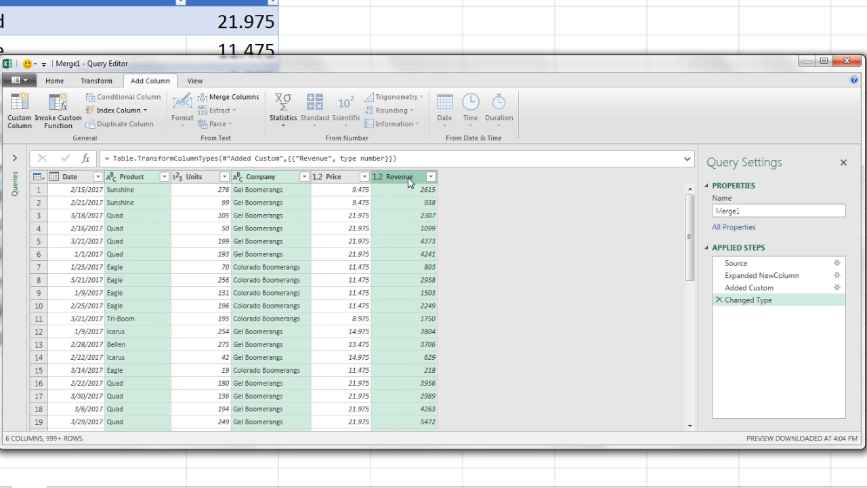
right_click(411, 181)
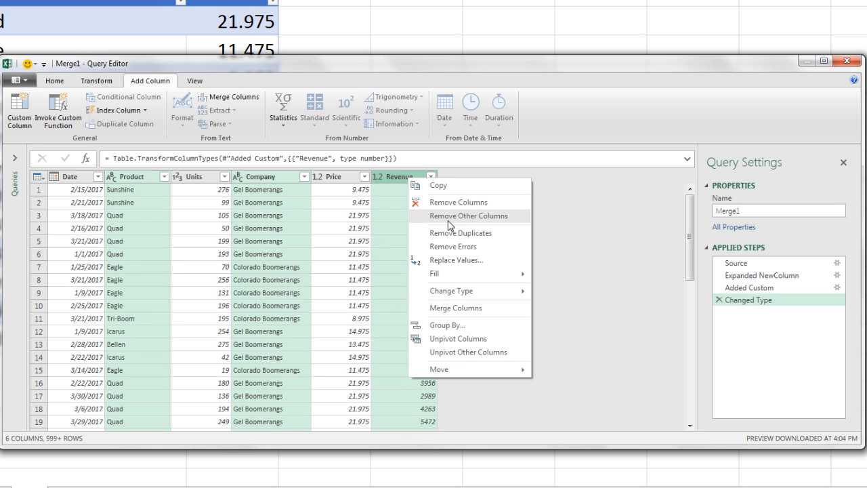
click(483, 217)
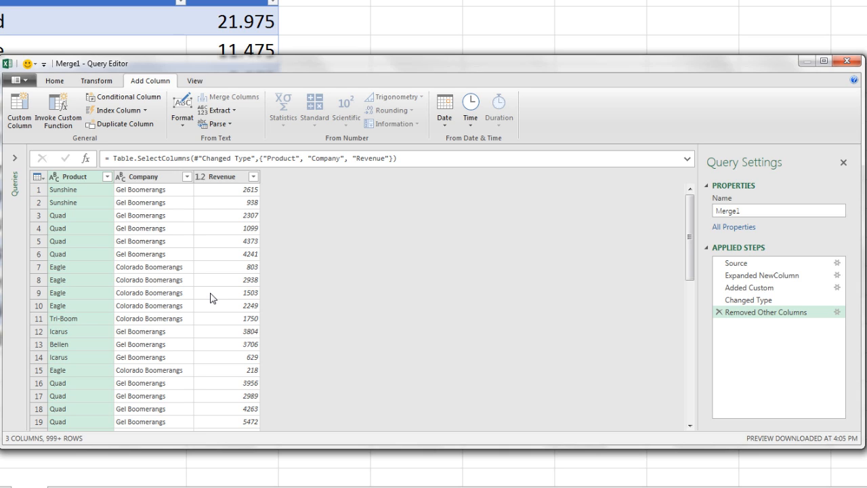
Group the rows by Product and Company, adding a column named Total Revenue that sums the Revenue column
click(96, 81)
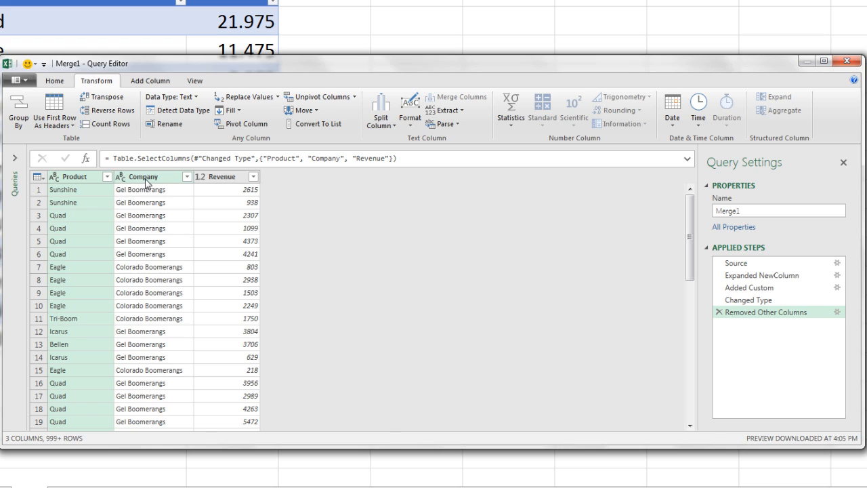
key(ctrl)
ctrl+click(146, 178)
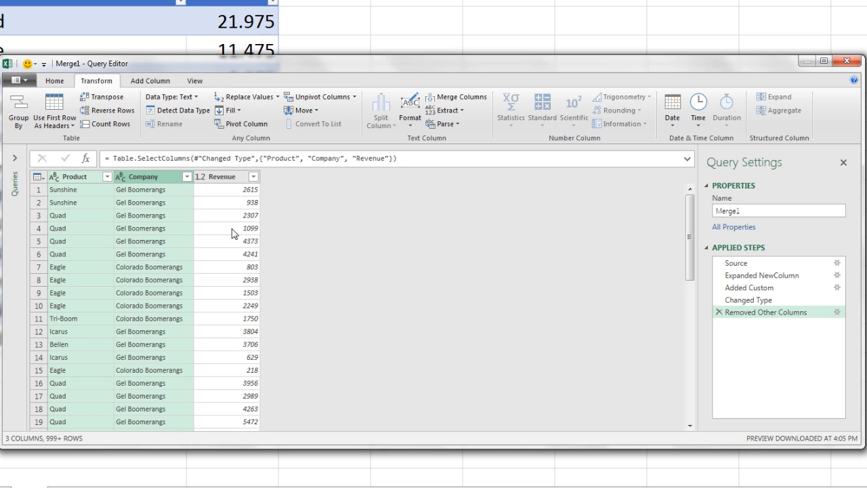
click(19, 111)
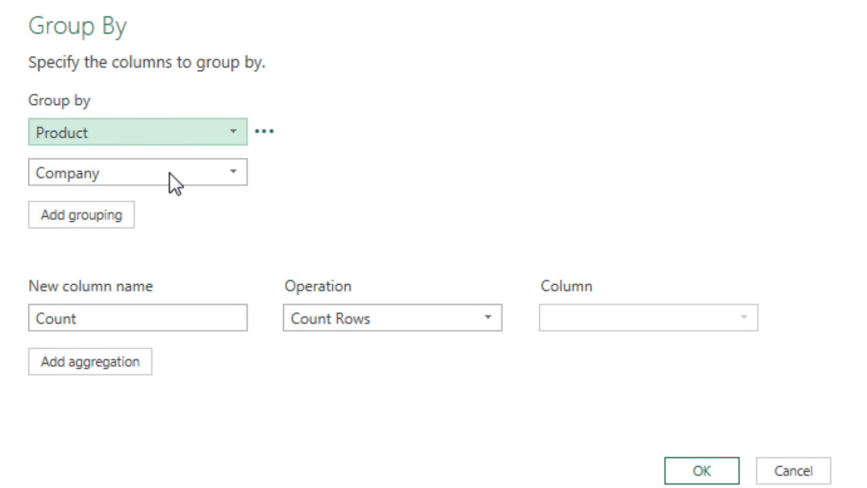
click(112, 324)
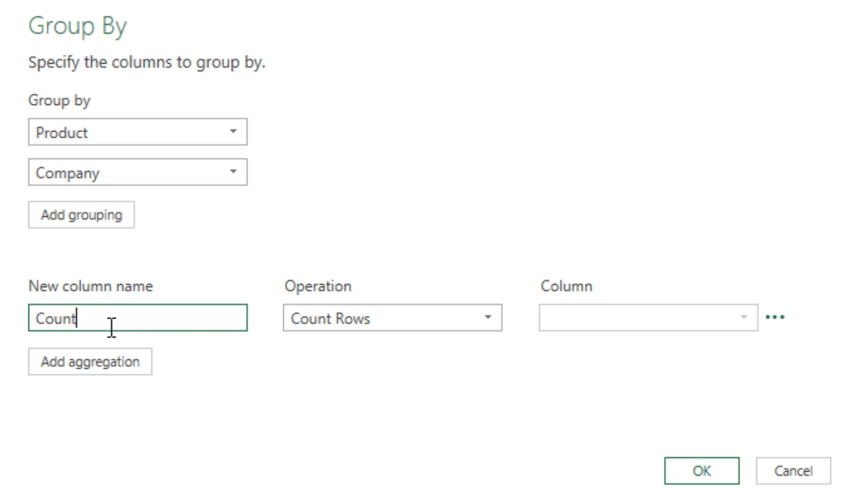
drag(110, 324, 8, 332)
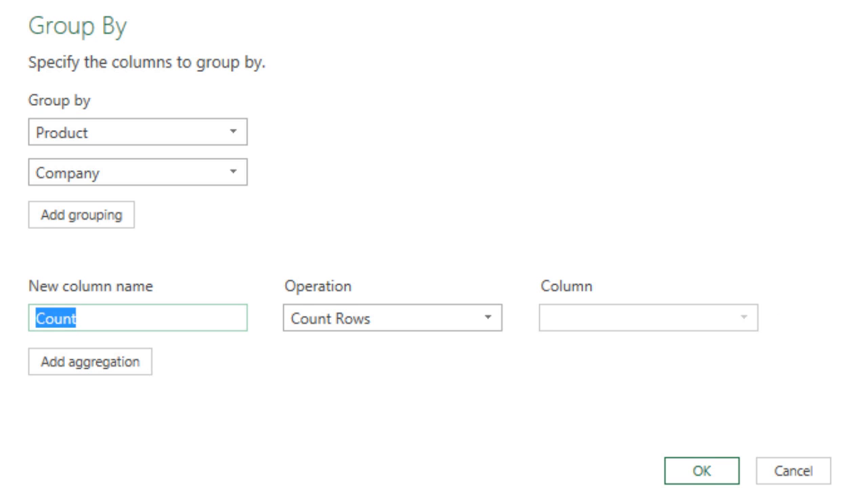
text(Total Revenue)
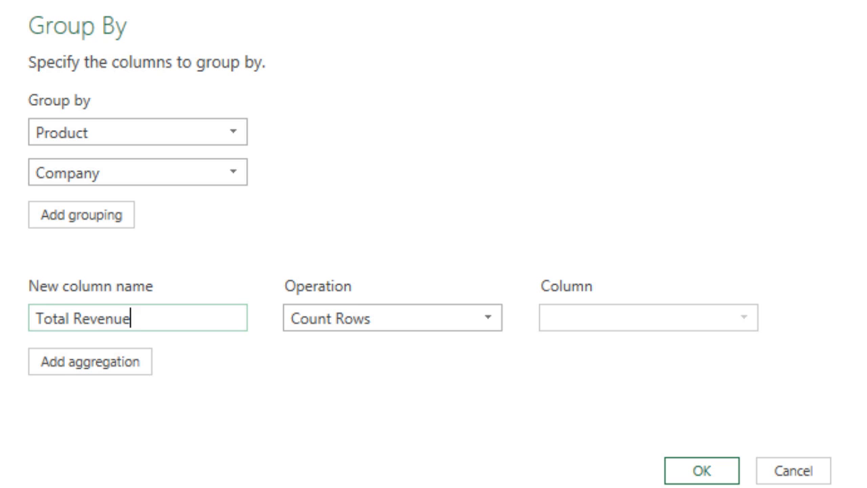
click(484, 313)
click(398, 335)
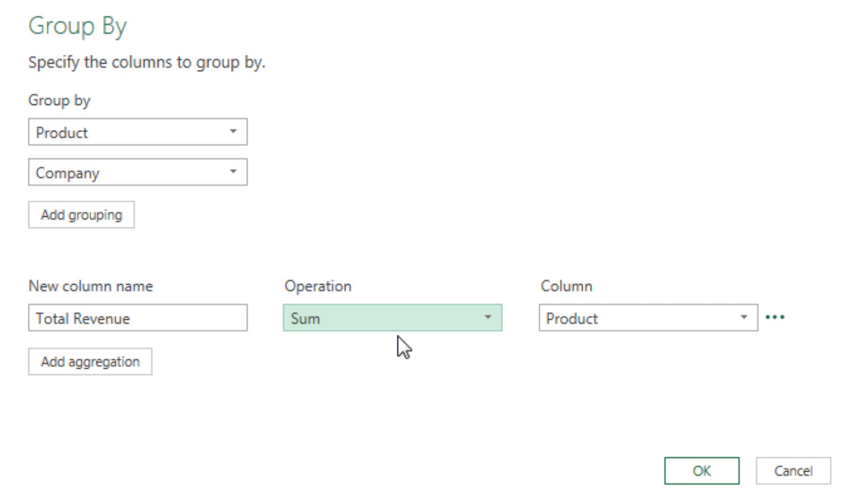
click(557, 319)
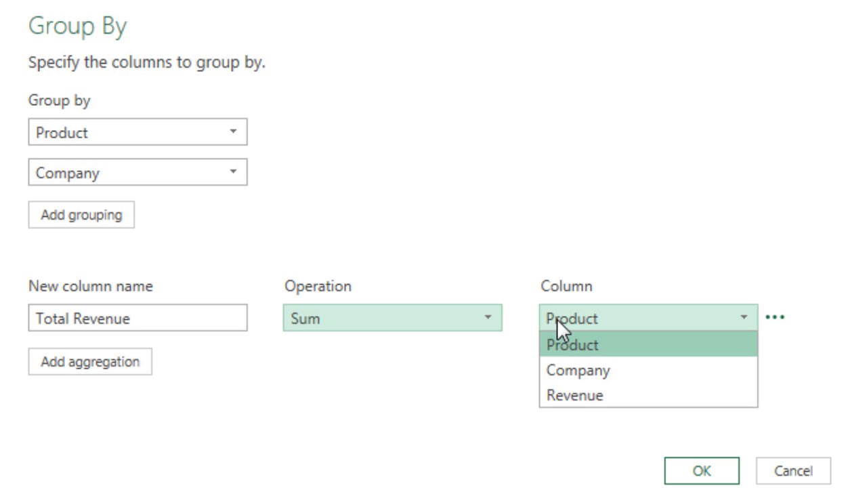
click(564, 399)
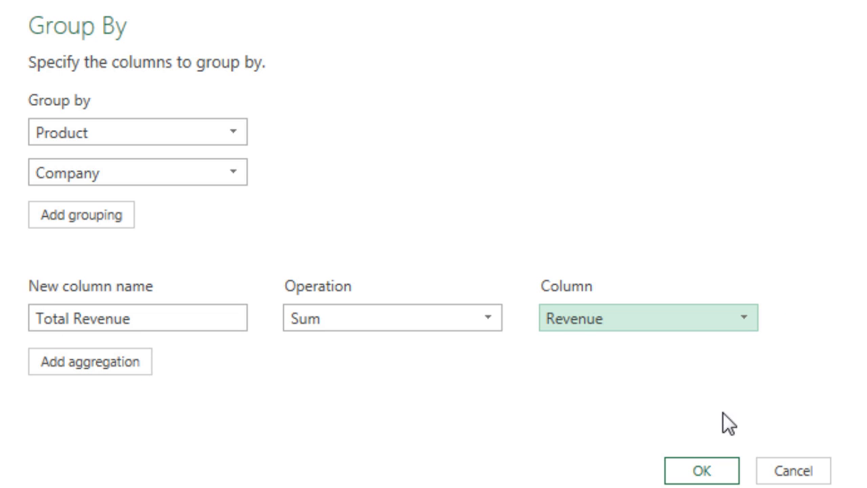
mouse_move(781, 316)
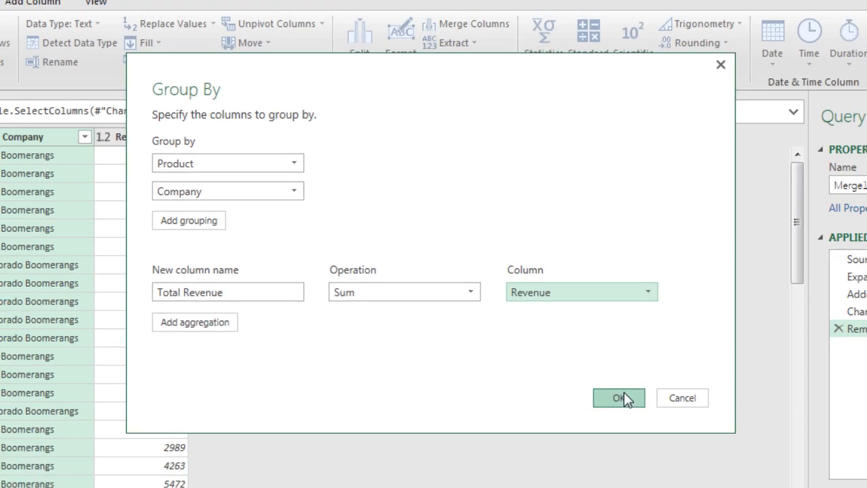
click(703, 470)
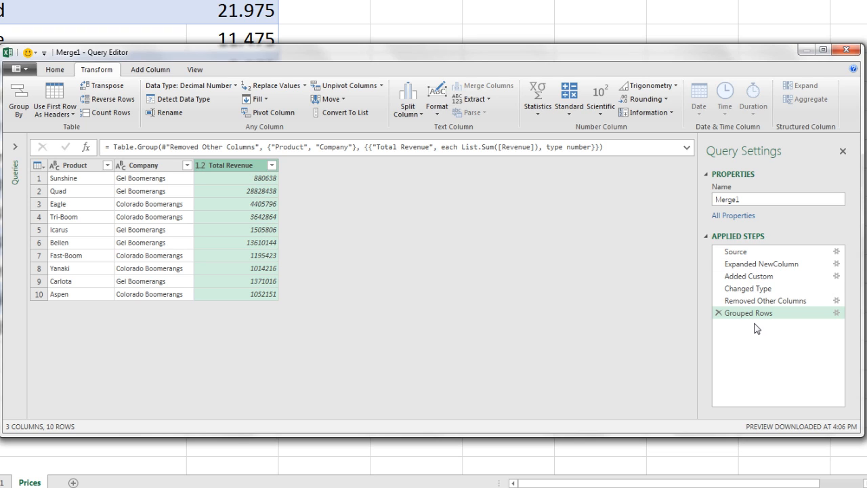
Rename the merged query as MergedTablesFinalReport
click(749, 200)
drag(754, 201, 695, 195)
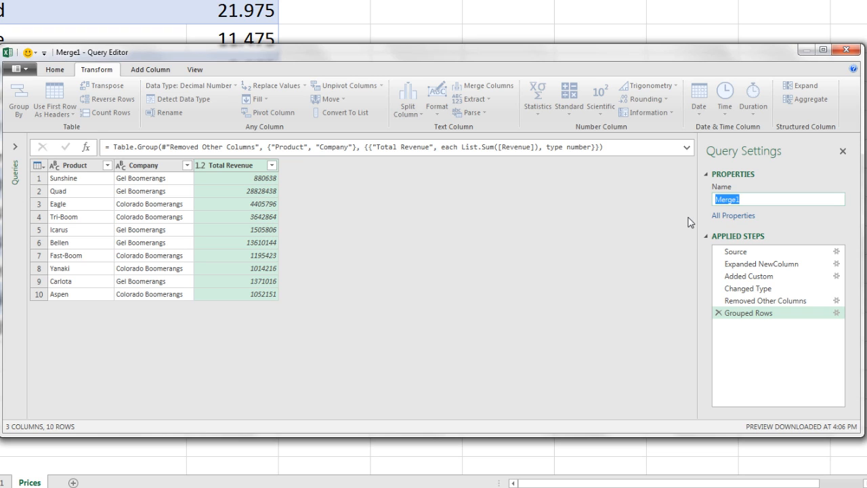
text(MergedTablesFinalReport)
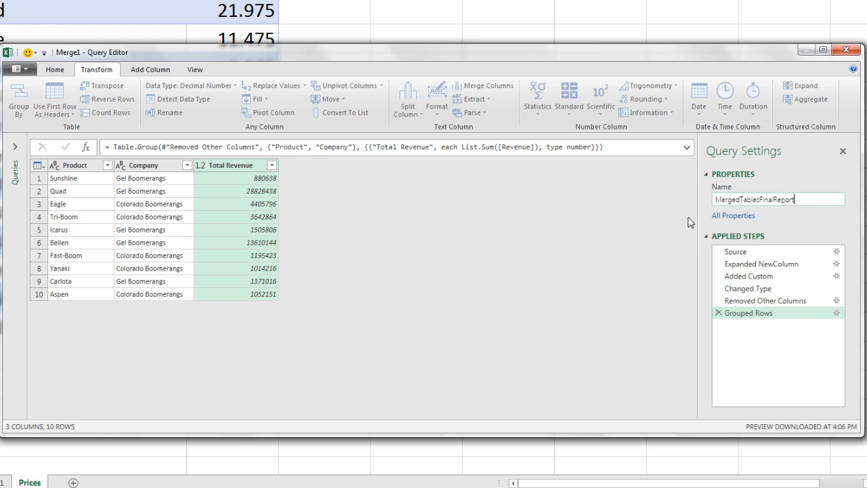
key(Return)
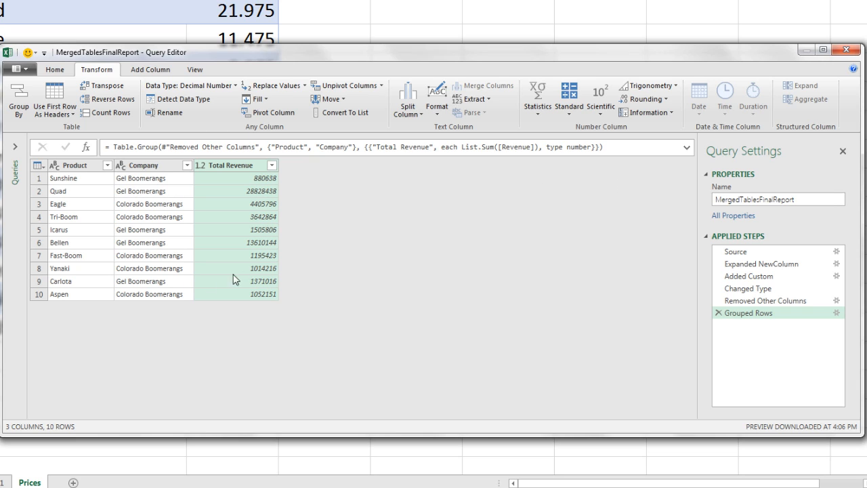
Close the query editor and load the grouped query as a table on a new worksheet
click(60, 72)
click(23, 113)
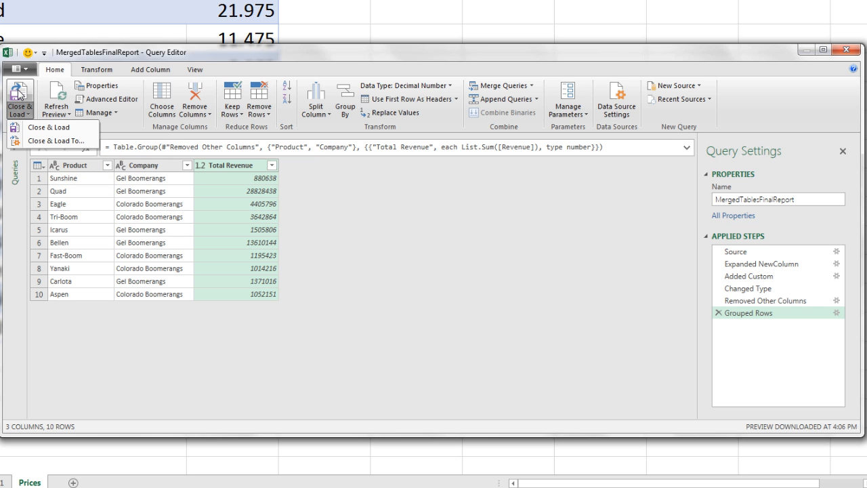
click(16, 95)
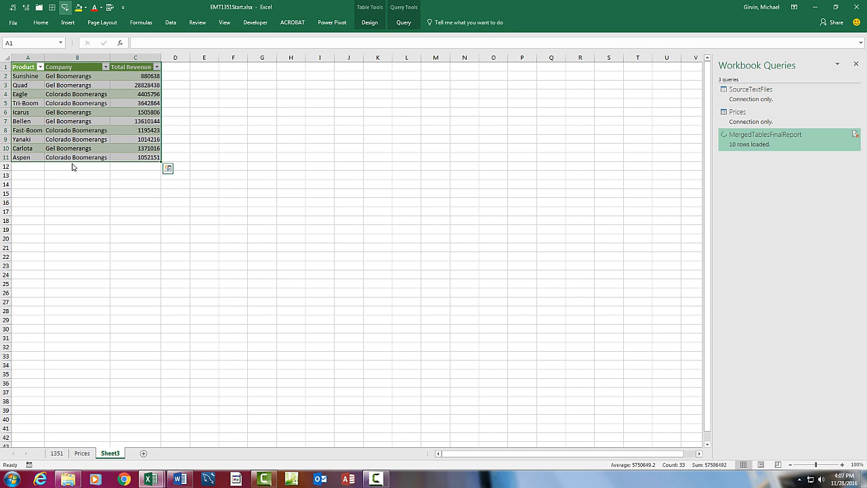
Rename the worksheet holding the loaded query table as FinalReport
click(114, 455)
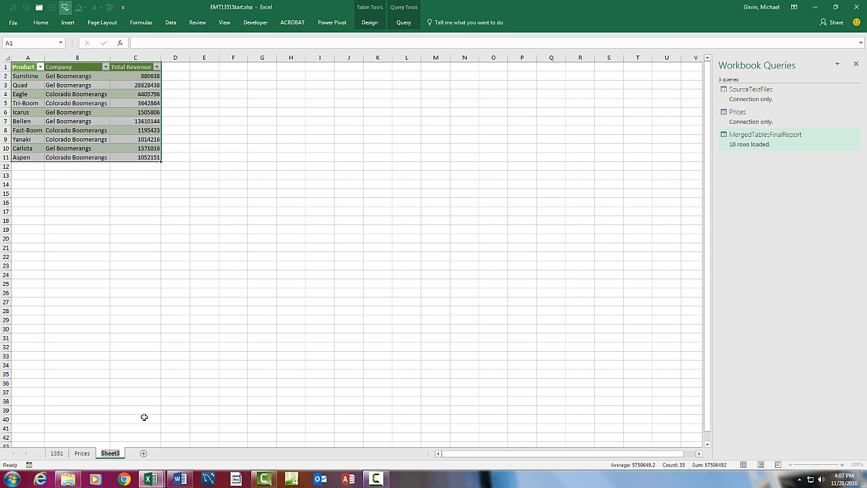
text(FinalReport)
key(Return)
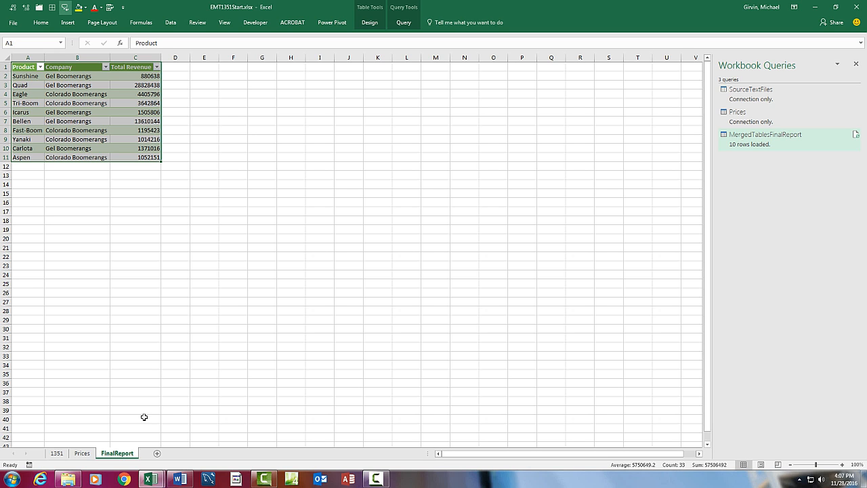
Preview the loaded MergedTablesFinalReport query's data and load details
scroll(255, 189, up, 7)
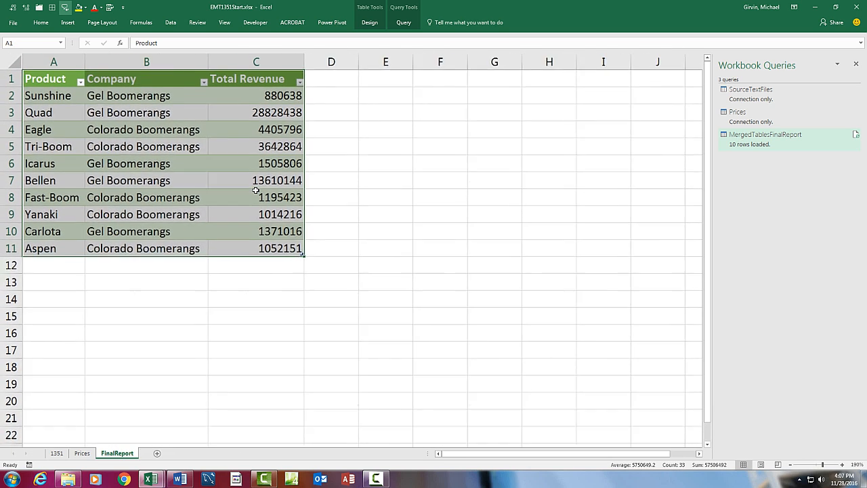
scroll(354, 286, up, 1)
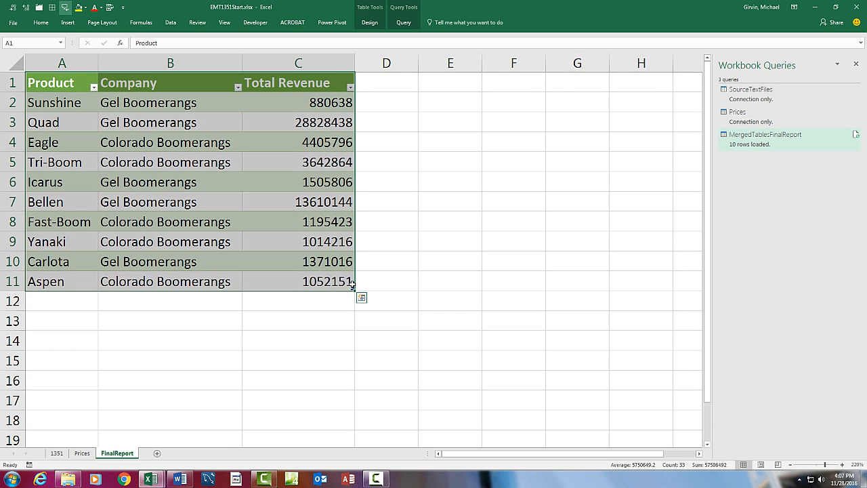
click(763, 141)
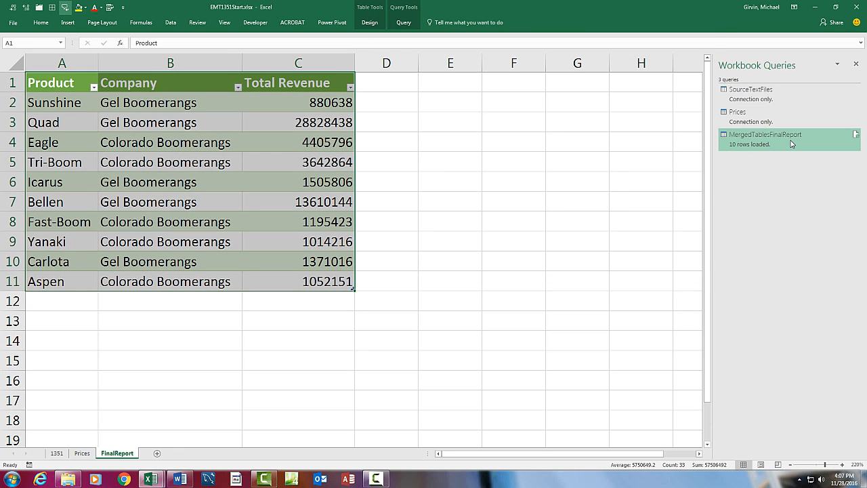
mouse_move(793, 143)
mouse_move(778, 138)
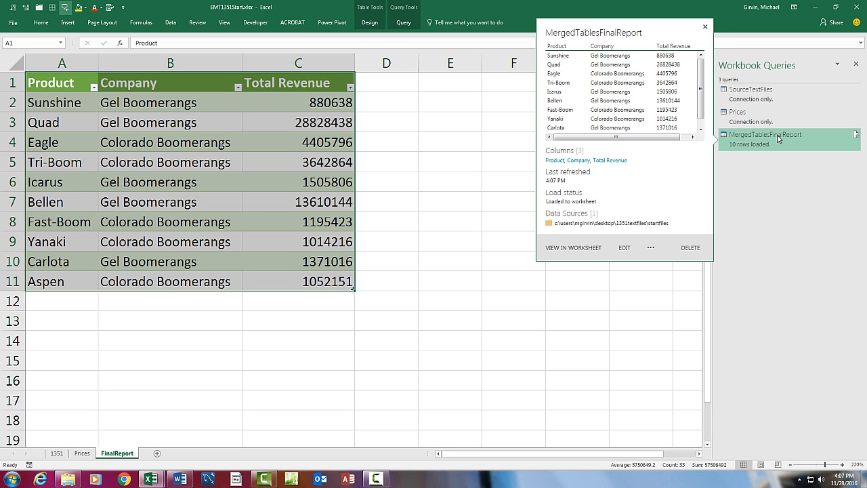
Format the Total Revenue values in C2:C11 as Currency with the $ symbol and 0 decimal places
drag(297, 101, 316, 278)
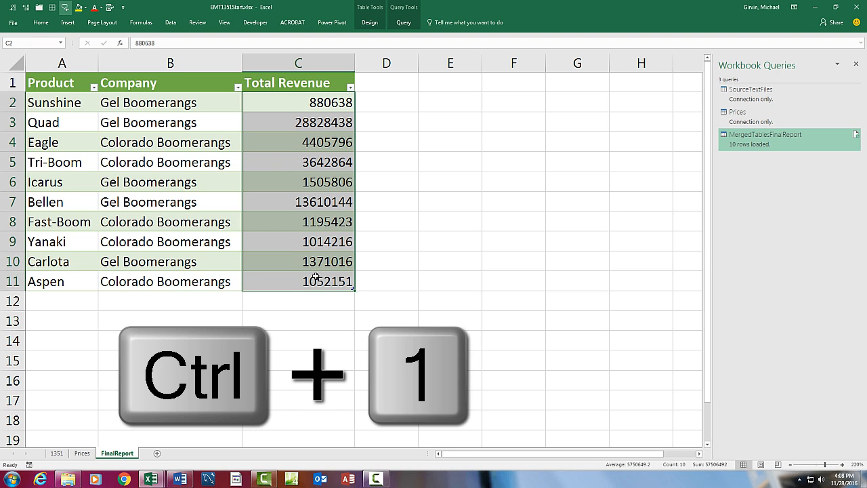
key(ctrl+1)
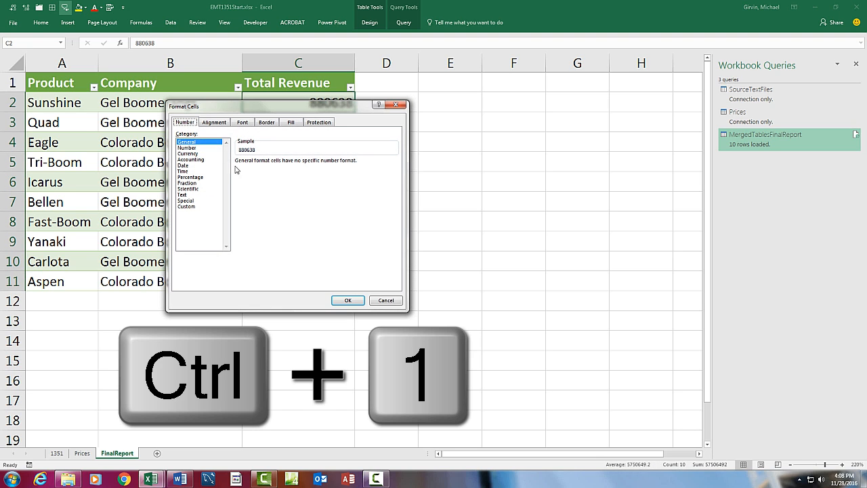
click(187, 153)
click(296, 164)
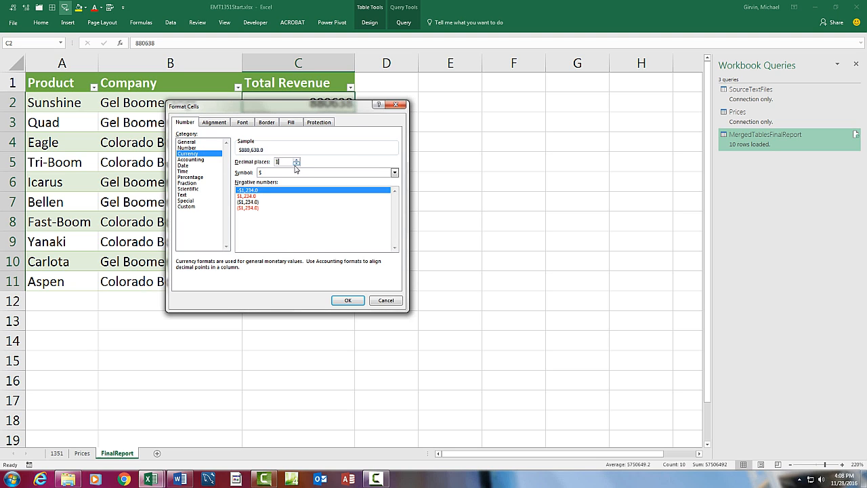
click(348, 300)
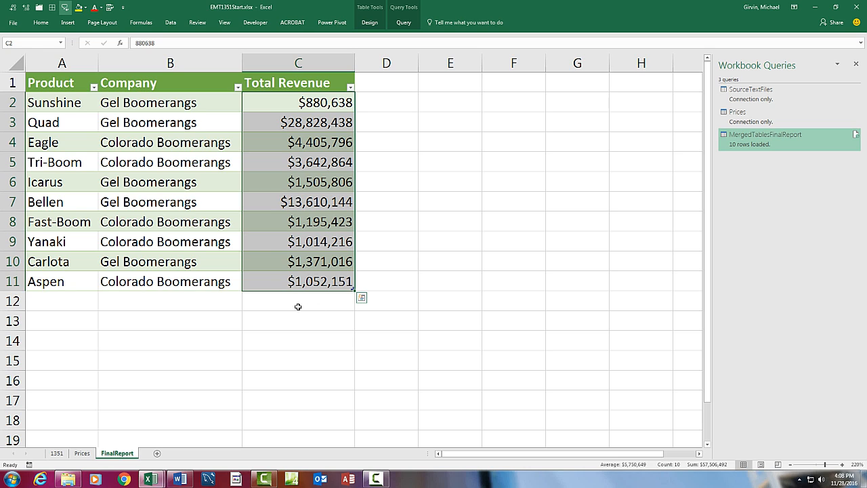
click(294, 157)
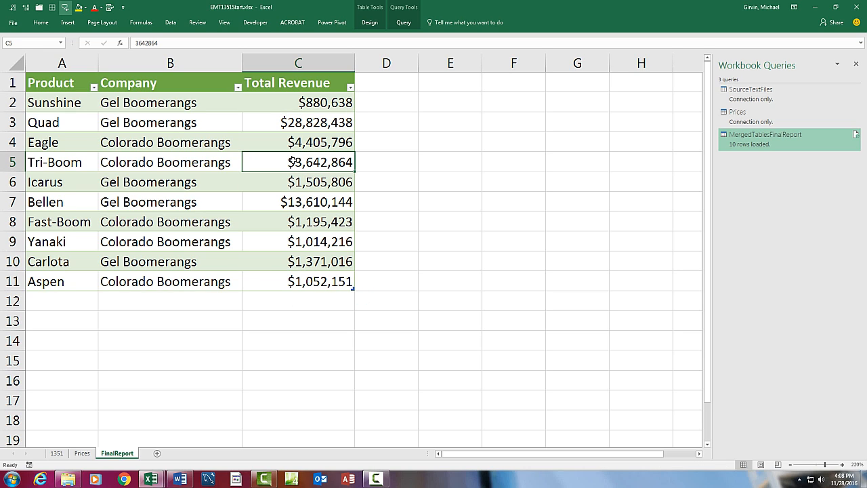
right_click(292, 162)
mouse_move(317, 330)
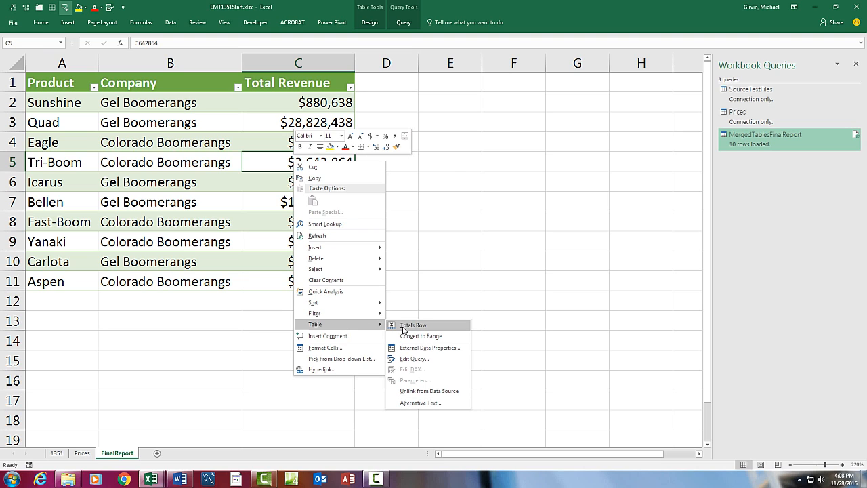
key(Escape)
key(Escape)
click(372, 23)
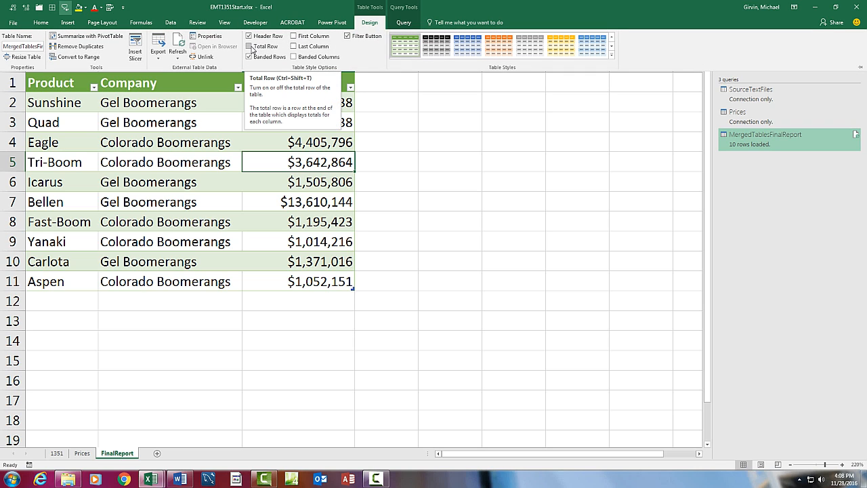
key(Escape)
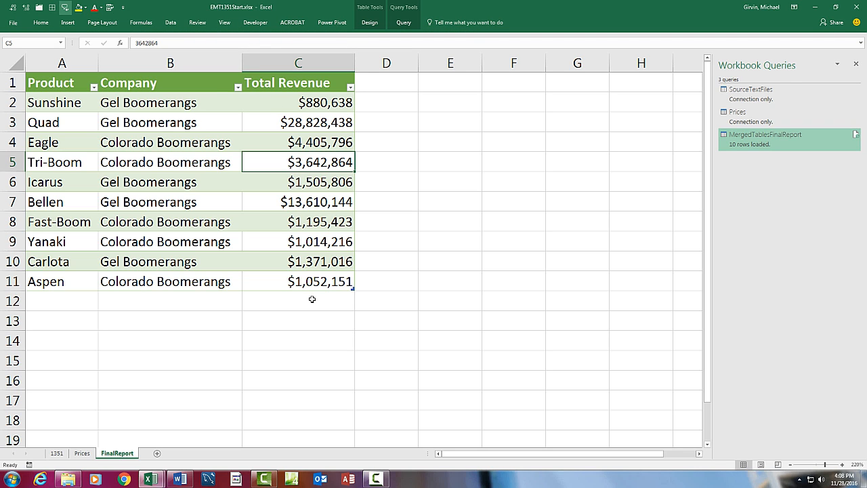
Add a total of the Total Revenue column in cell C12 with AutoSum and inspect its SUBTOTAL formula
click(311, 299)
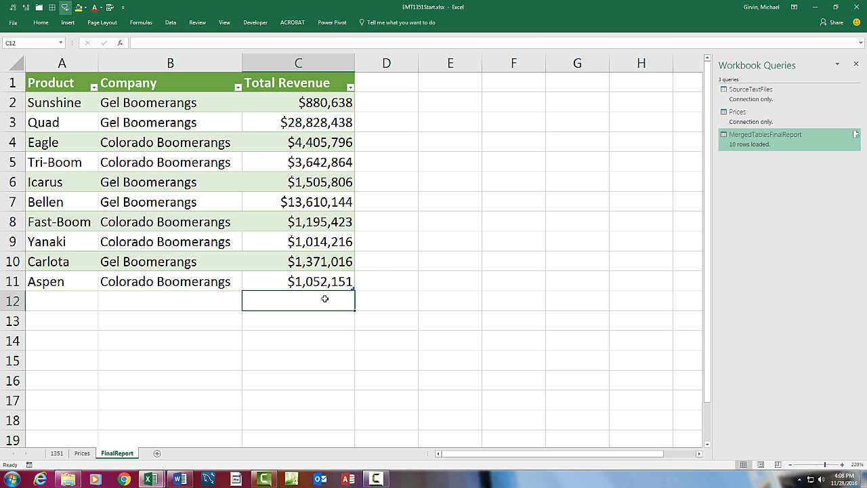
key(alt+equal)
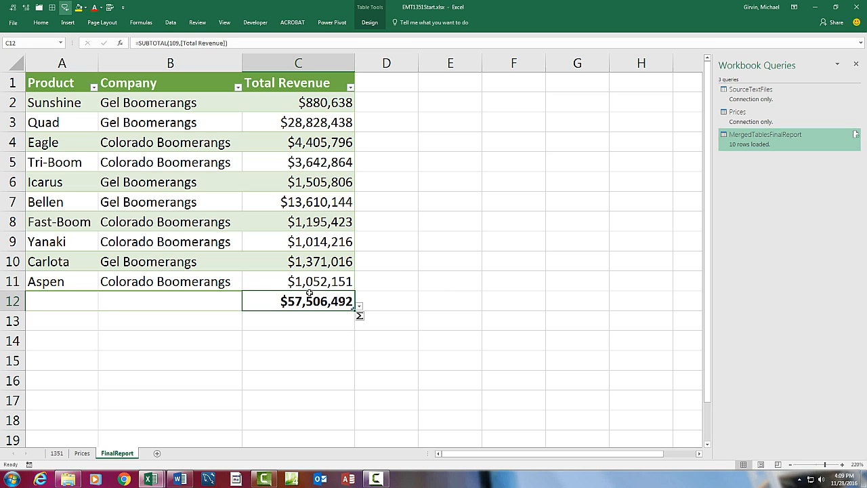
double_click(290, 301)
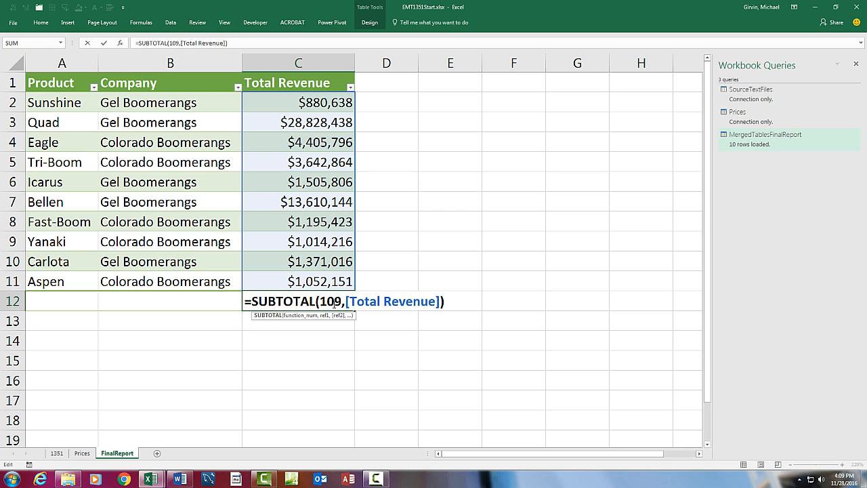
key(ctrl+Return)
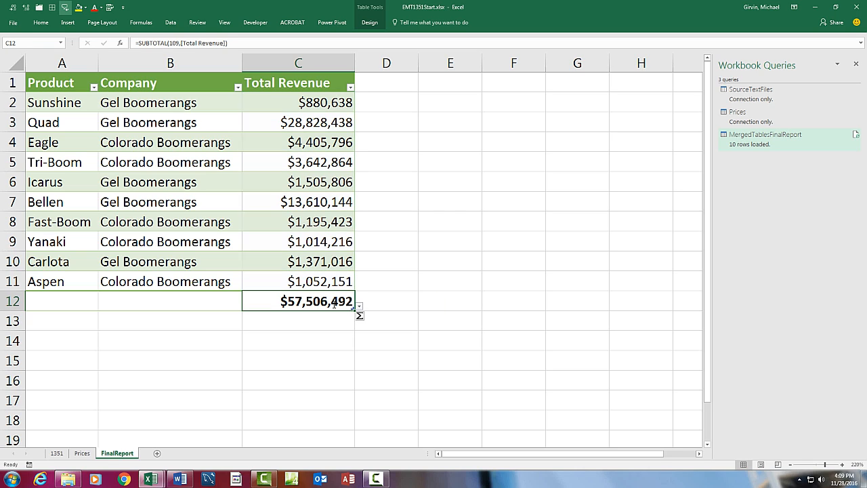
click(290, 106)
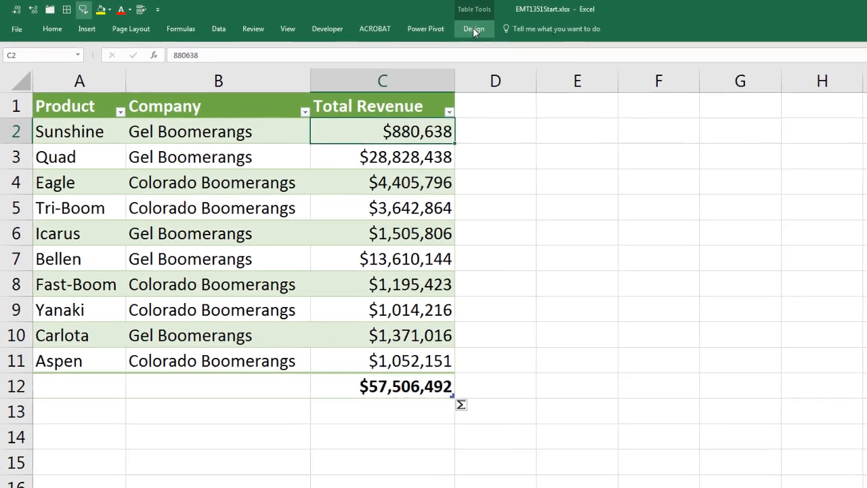
Insert a Company slicer for the report table, place it in the empty columns beside it, and shrink it to fit its two buttons
click(474, 29)
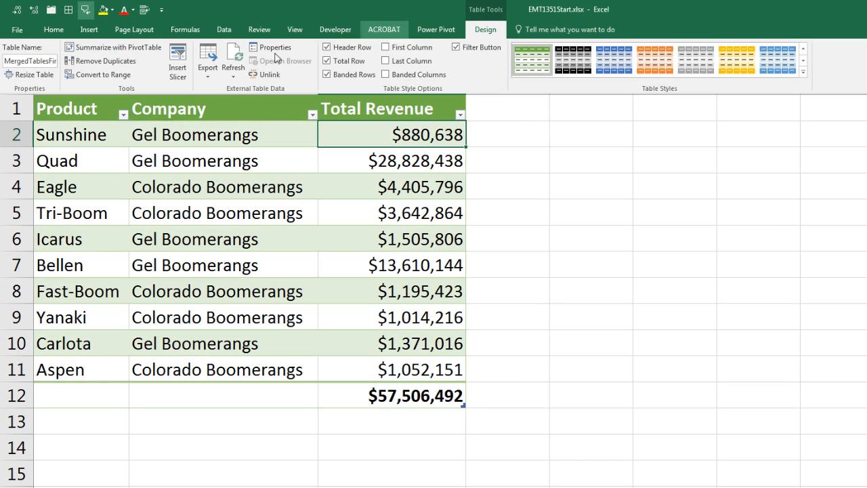
click(178, 66)
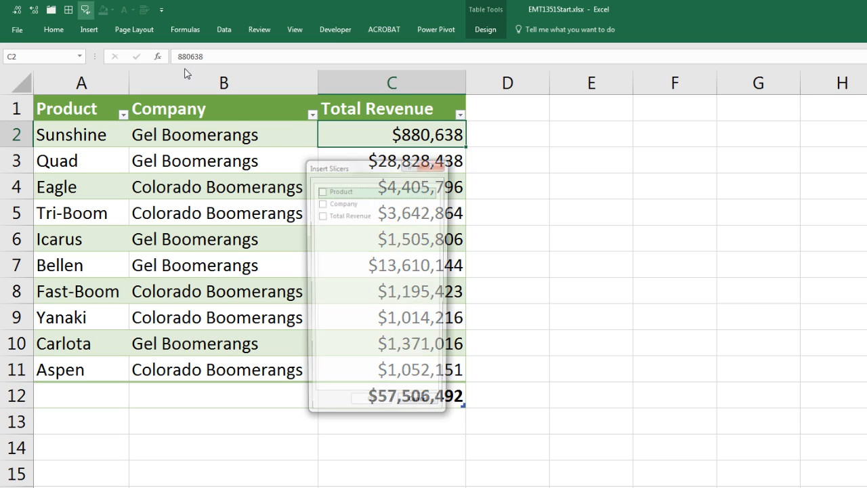
click(320, 203)
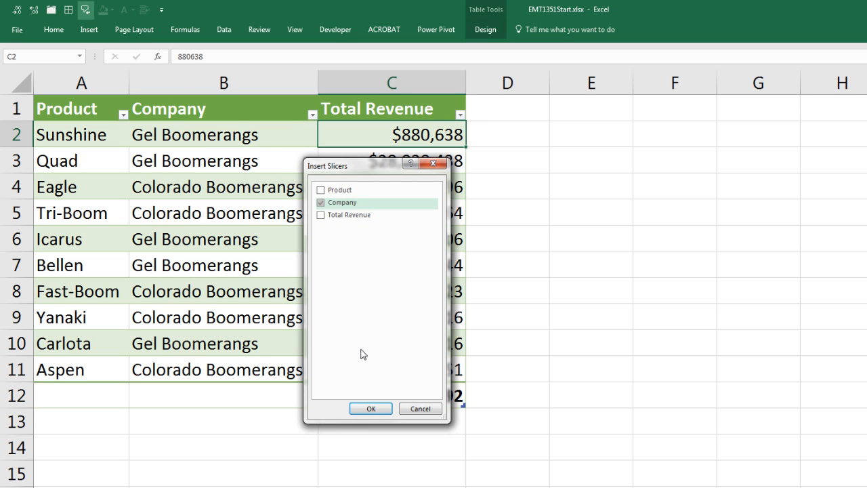
click(371, 408)
drag(490, 192, 653, 145)
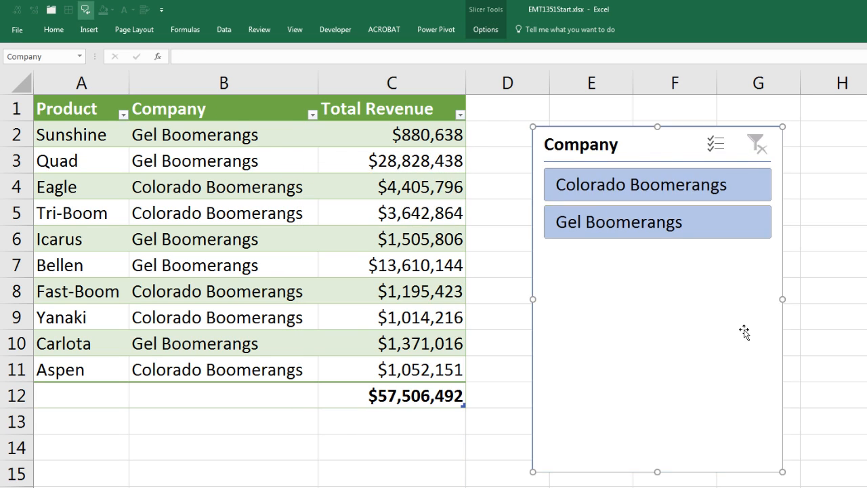
drag(783, 473, 771, 255)
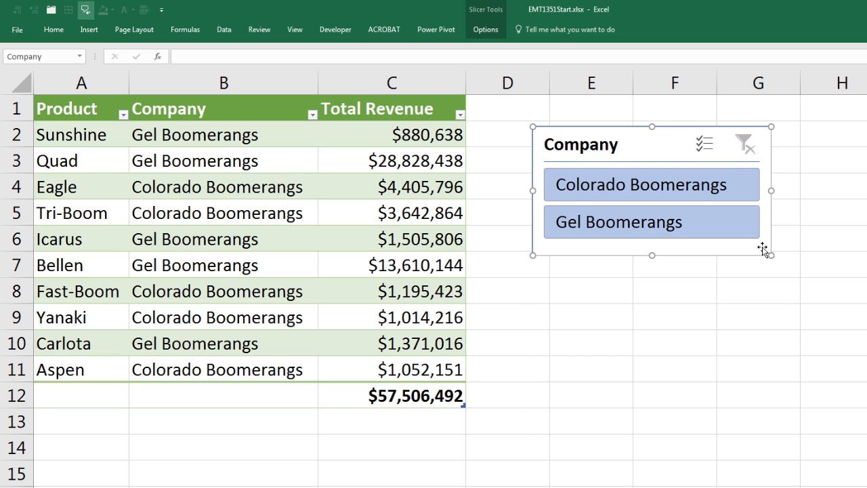
Apply the blue banded table style with a dark blue header and total row to the report table
click(374, 107)
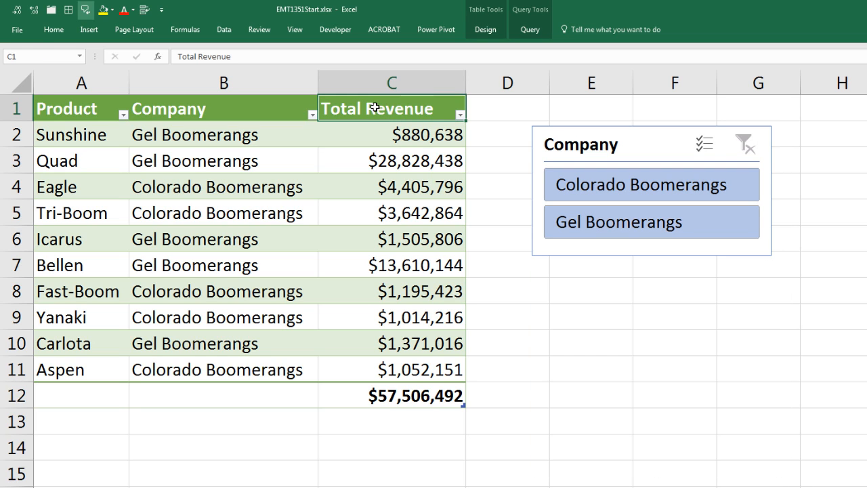
click(494, 30)
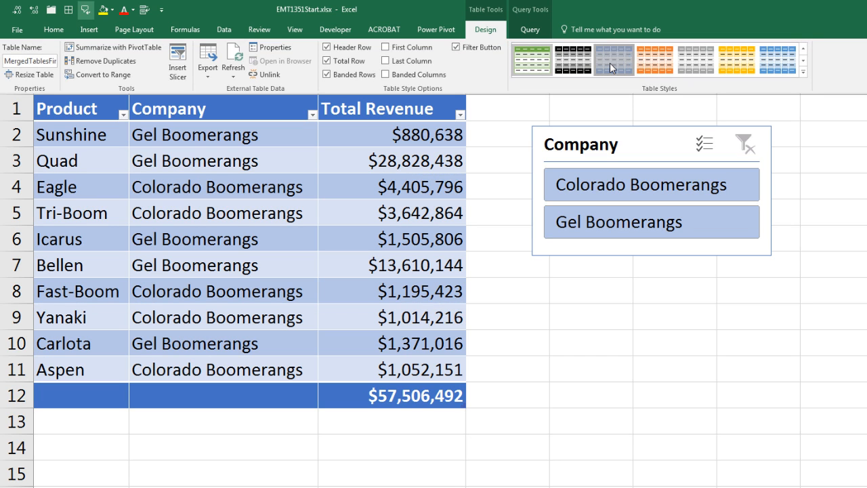
click(610, 64)
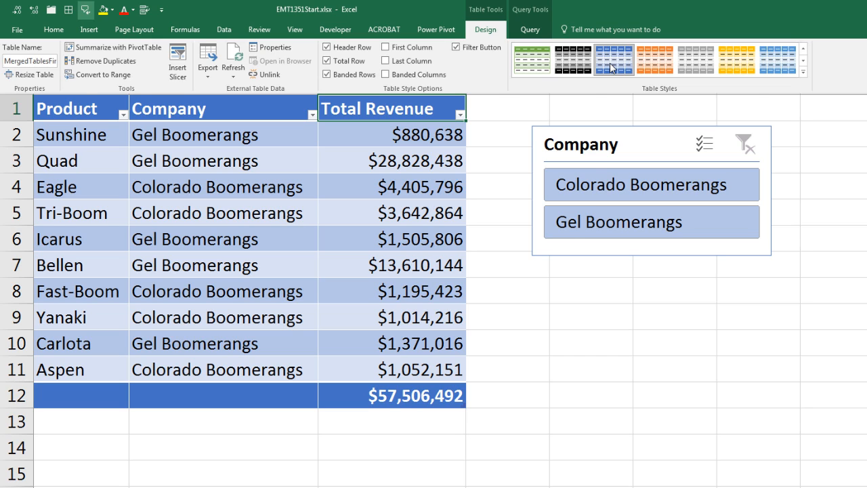
Try the Company slicer by filtering for Colorado Boomerangs and Gel Boomerangs in turn, and clear the filter
click(627, 187)
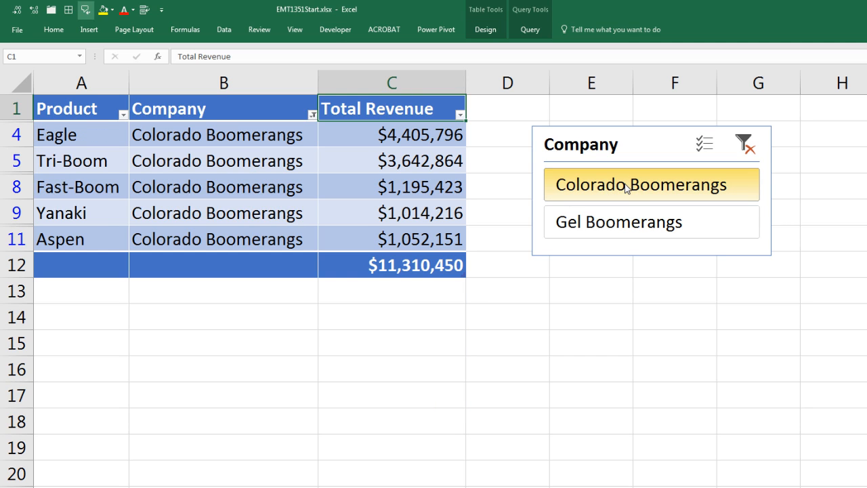
click(629, 231)
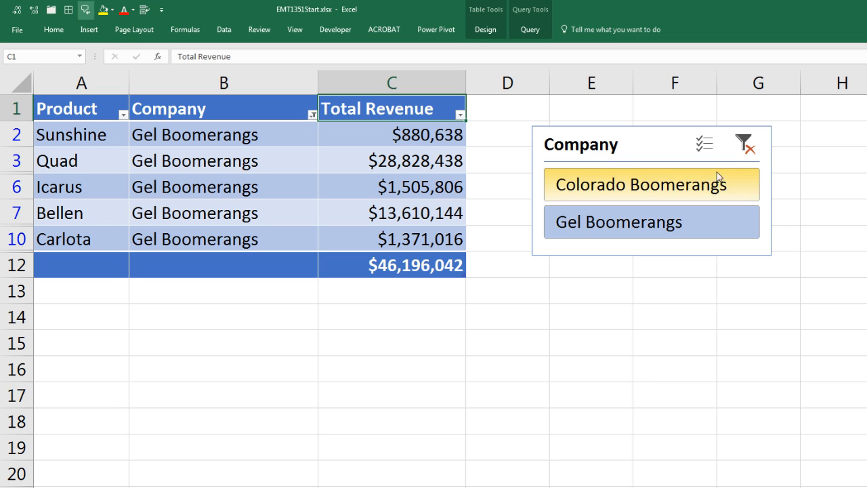
click(746, 147)
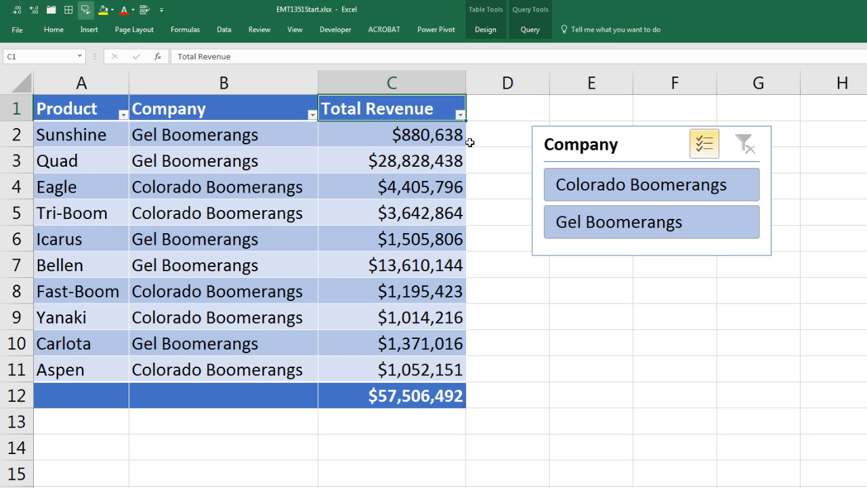
Insert four blank rows above the report table
click(3, 108)
drag(4, 108, 13, 187)
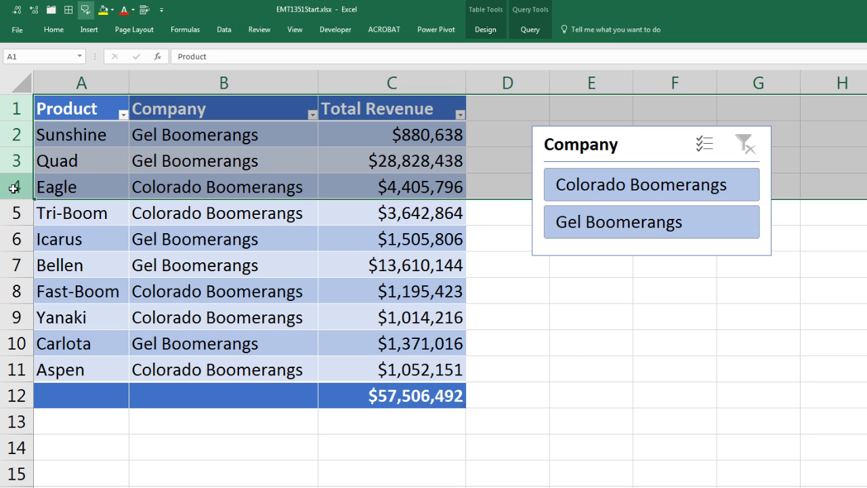
right_click(14, 187)
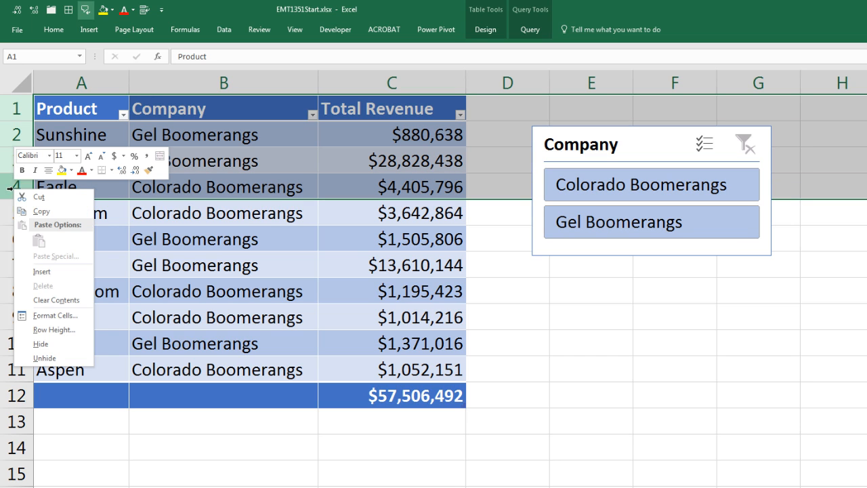
click(42, 271)
Arrange the slicer's buttons in two columns and fit it into the blank rows above the table, widened to about the table's width
click(632, 142)
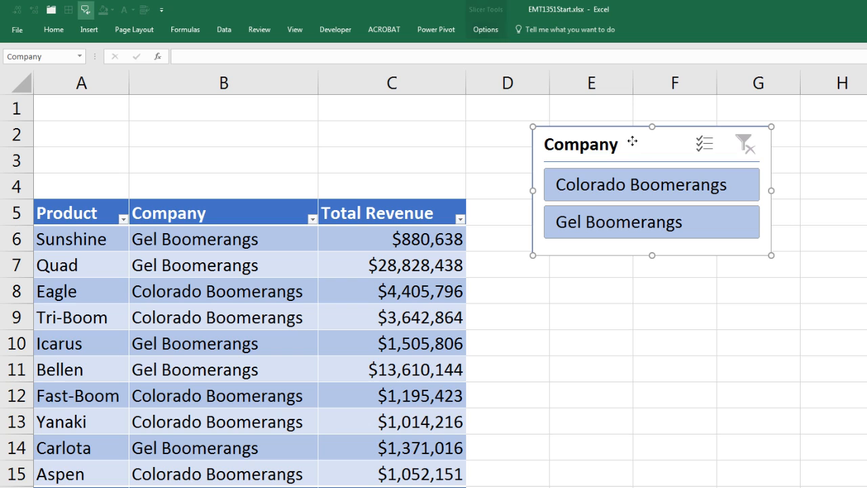
click(485, 30)
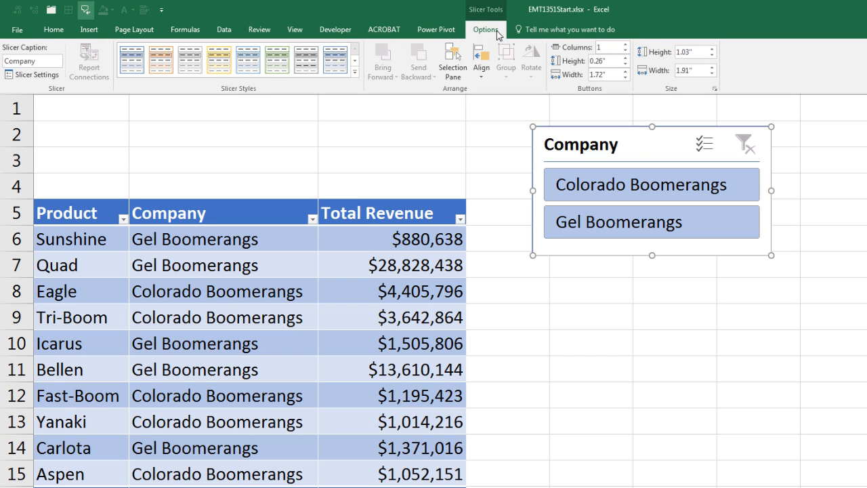
click(625, 45)
drag(651, 255, 655, 213)
drag(641, 142, 155, 117)
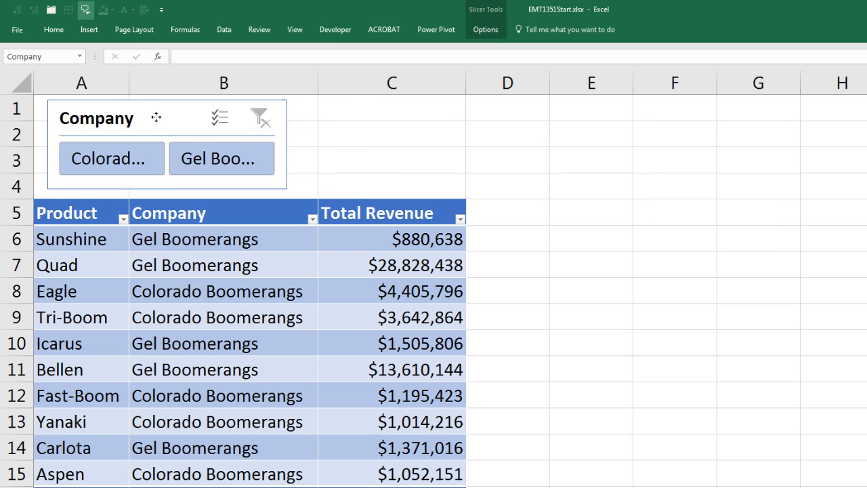
drag(285, 144, 460, 145)
Test the relocated slicer with each of the two companies and remove its filter again
click(207, 160)
click(305, 161)
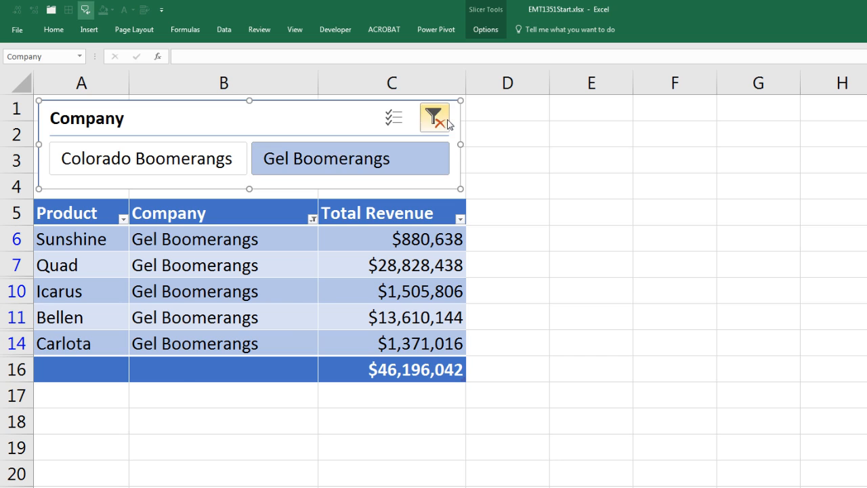
click(445, 122)
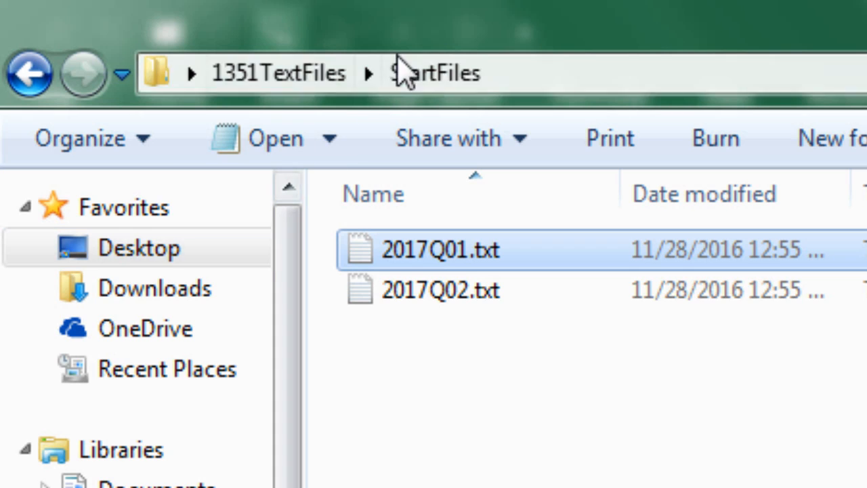
Copy 2017Q03.txt and 2017Q04.txt from the 1351TextFiles folder into its StartFiles subfolder and return to the parent folder
click(305, 76)
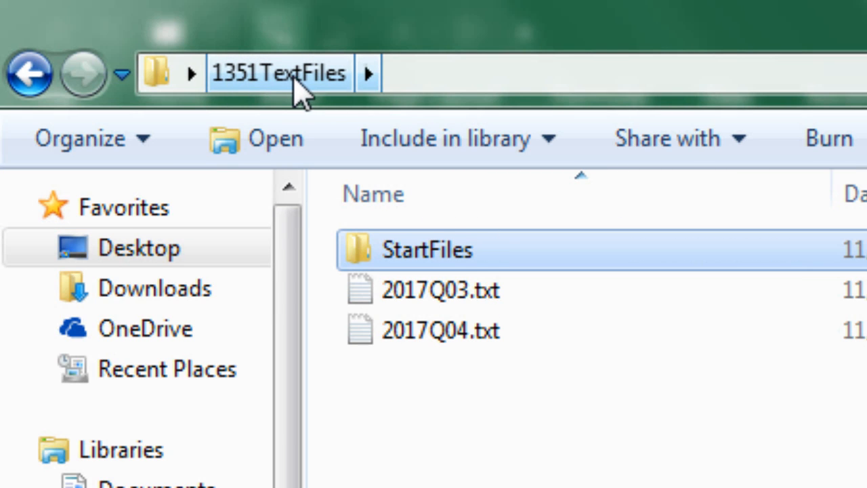
click(422, 298)
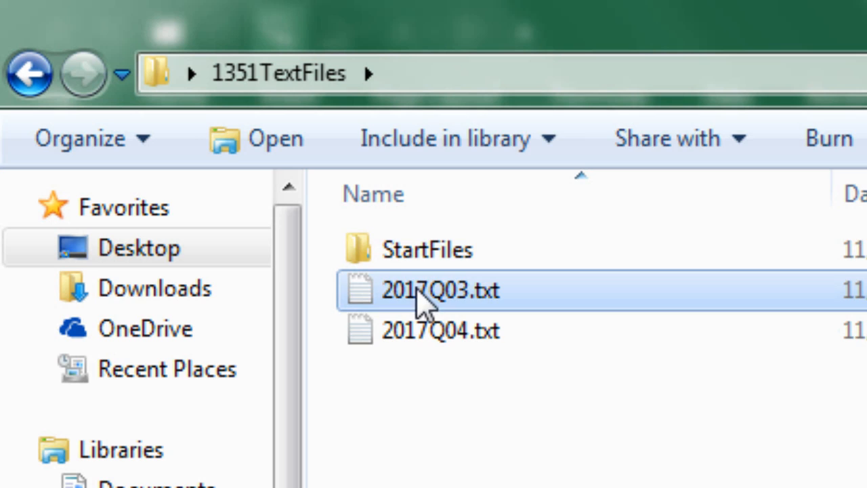
shift+click(449, 332)
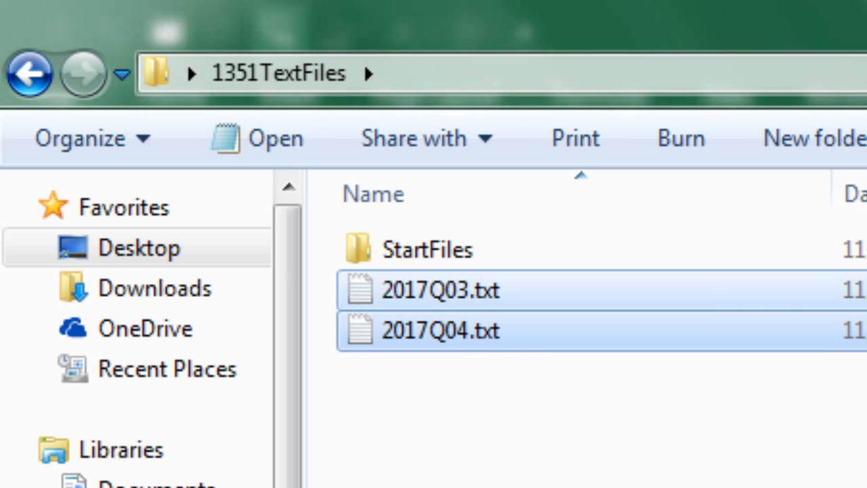
key(ctrl+c)
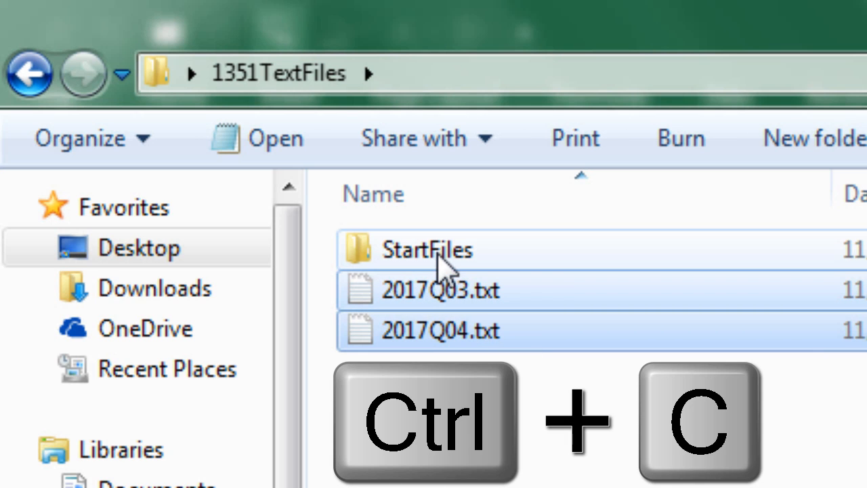
double_click(444, 265)
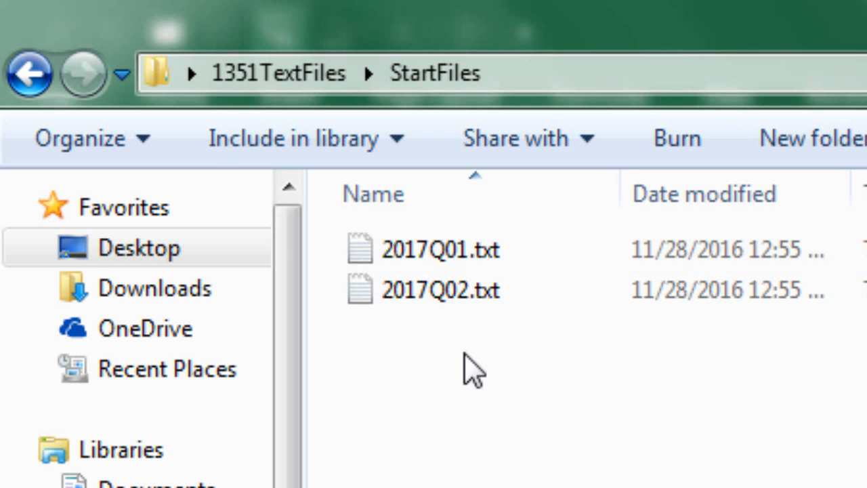
right_click(502, 410)
key(ctrl+v)
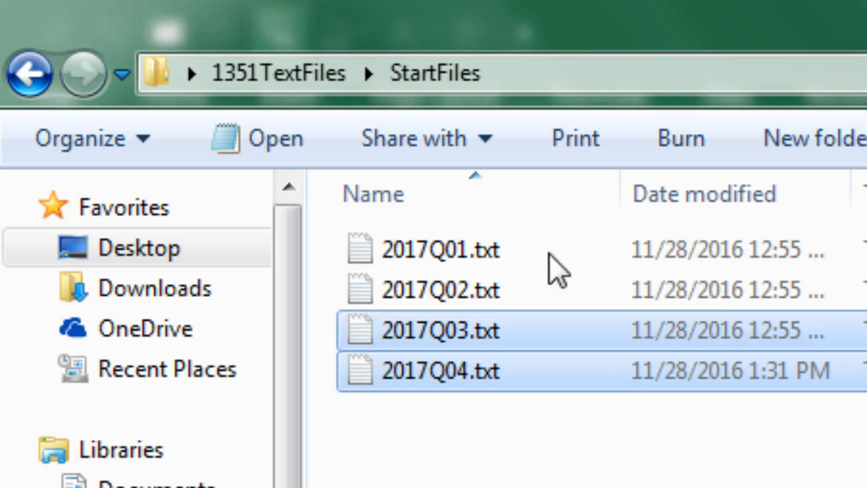
click(314, 76)
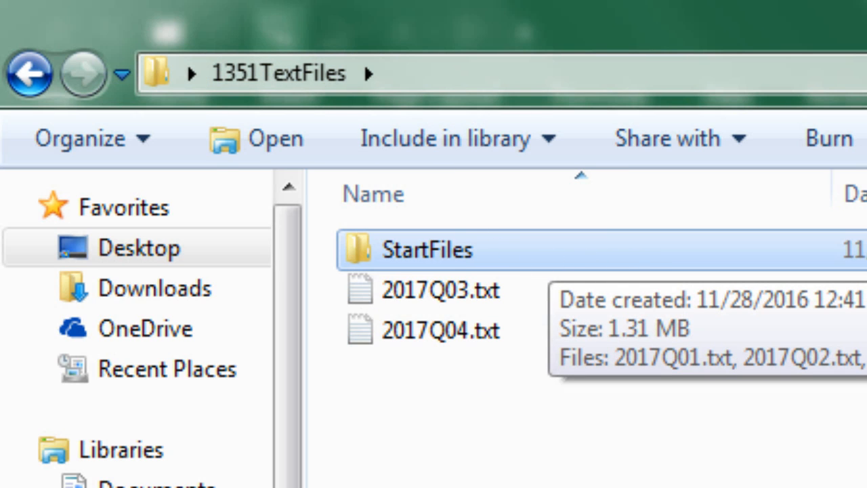
Switch back to Excel and refresh the report table to bring in the new text files
key(alt+Tab)
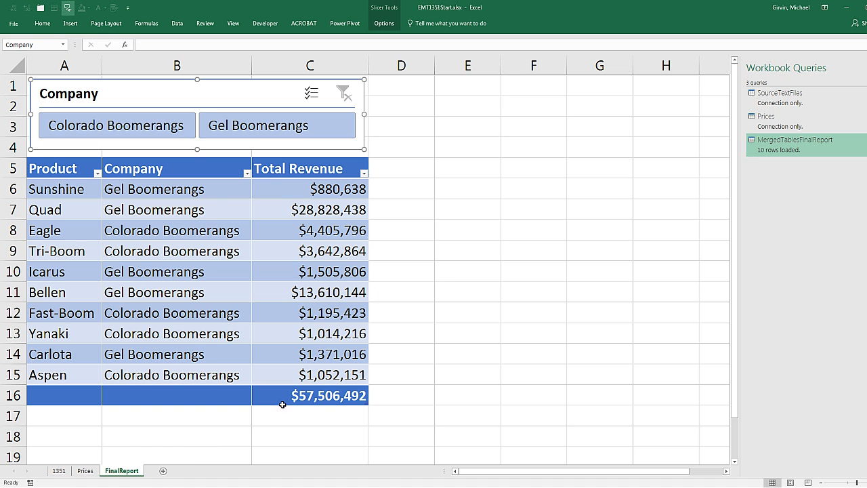
right_click(198, 189)
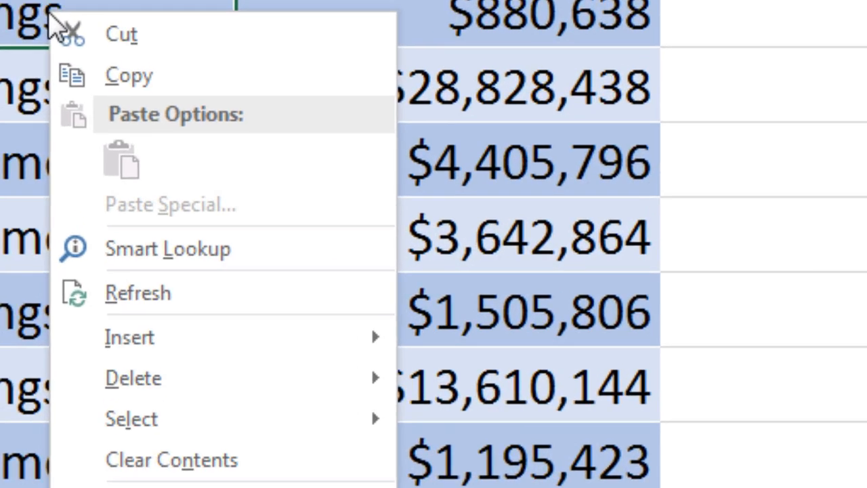
click(158, 303)
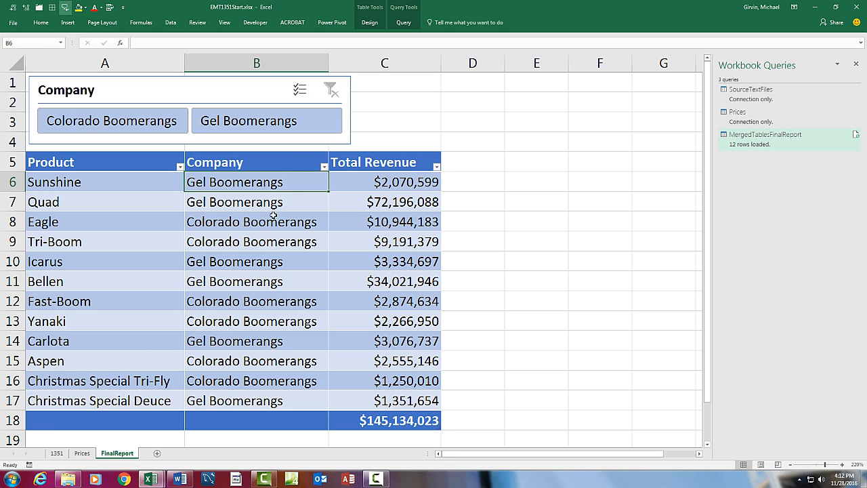
Filter the refreshed report for Gel Boomerangs and preview the details of the MergedTablesFinalReport query
click(279, 126)
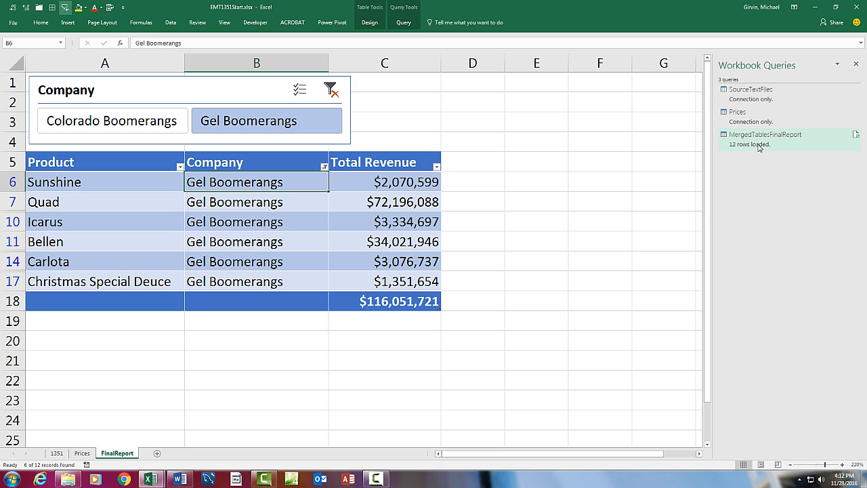
mouse_move(771, 143)
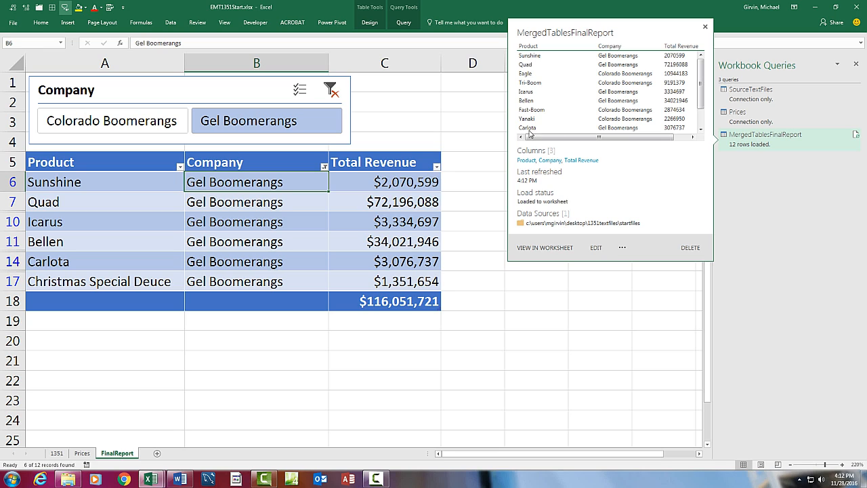
click(370, 180)
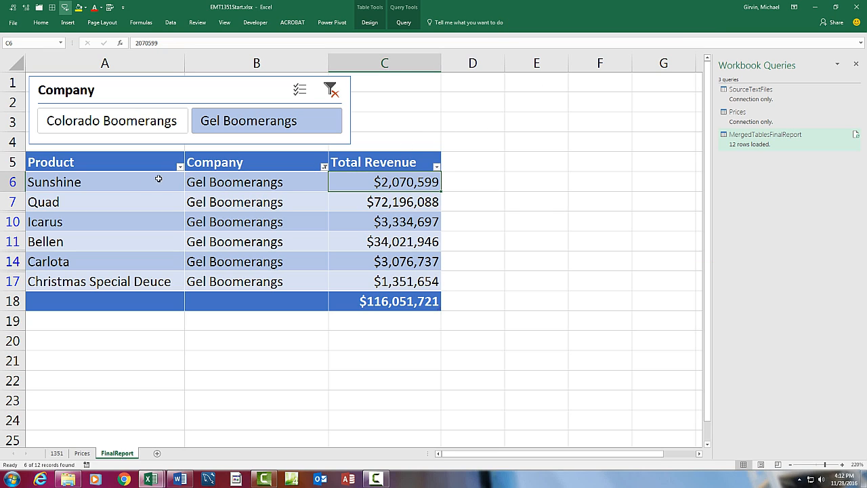
click(136, 183)
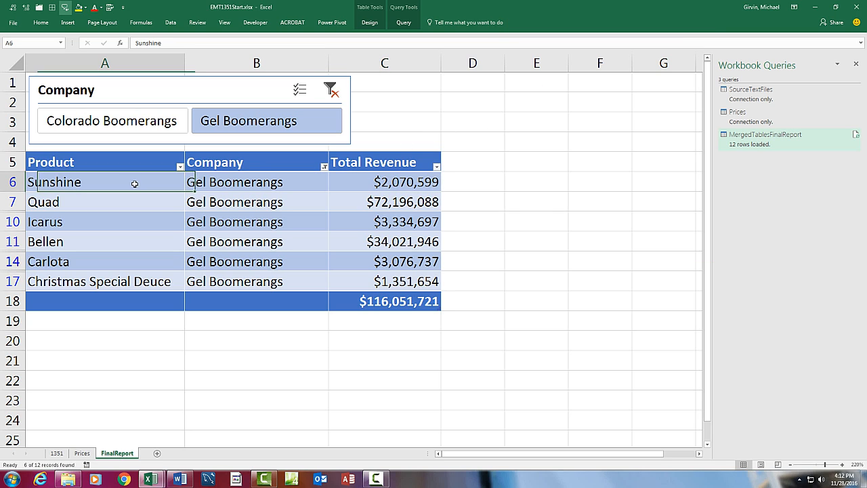
Set the slicer filter to Colorado Boomerangs and go to the 1351 worksheet
click(136, 126)
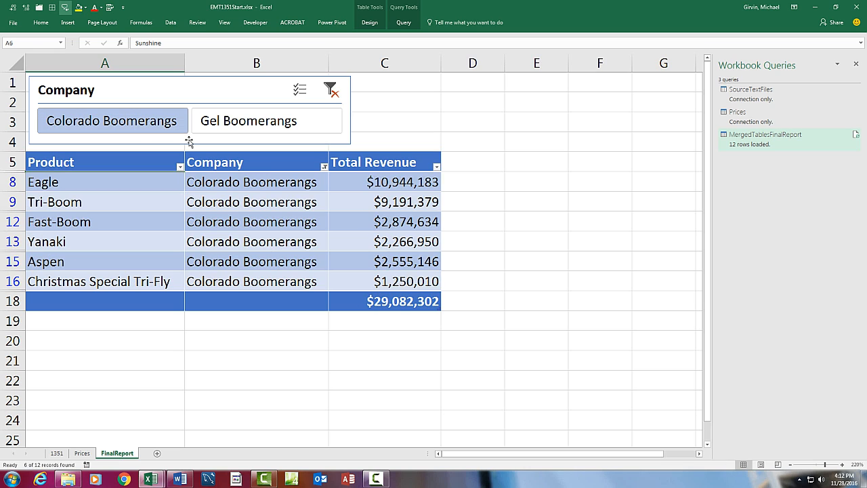
click(57, 454)
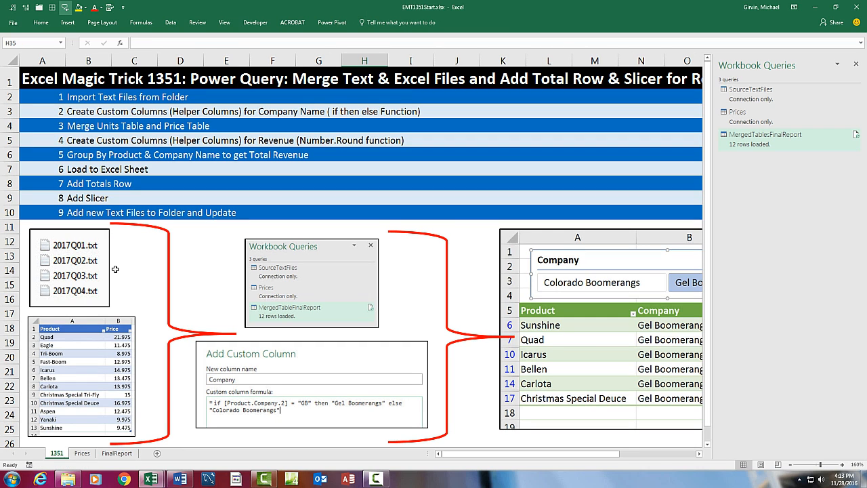